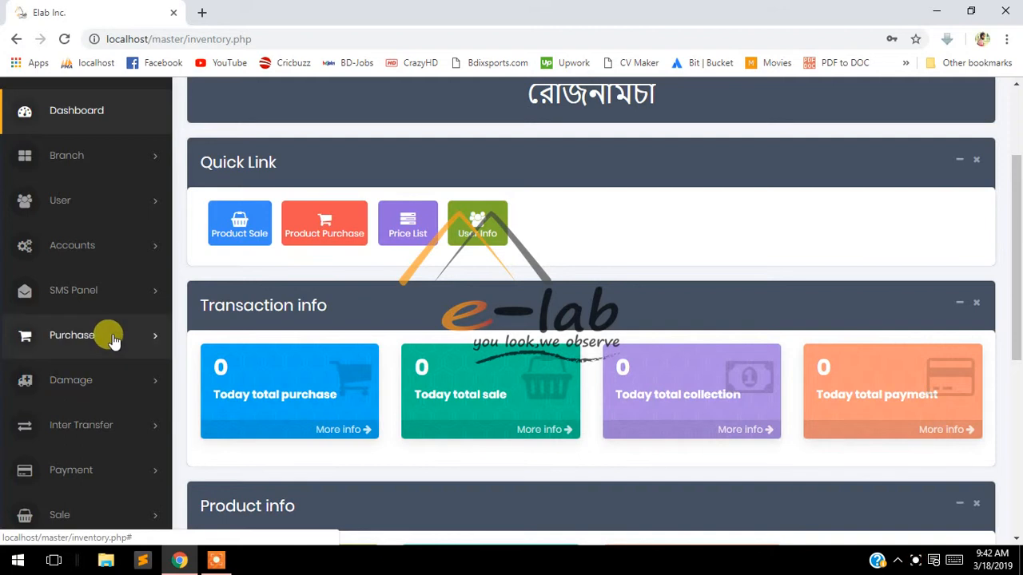
# Expand Purchase in the sidebar to list Supplier, Brand, Category, Color and Product
pyautogui.click(112, 339)
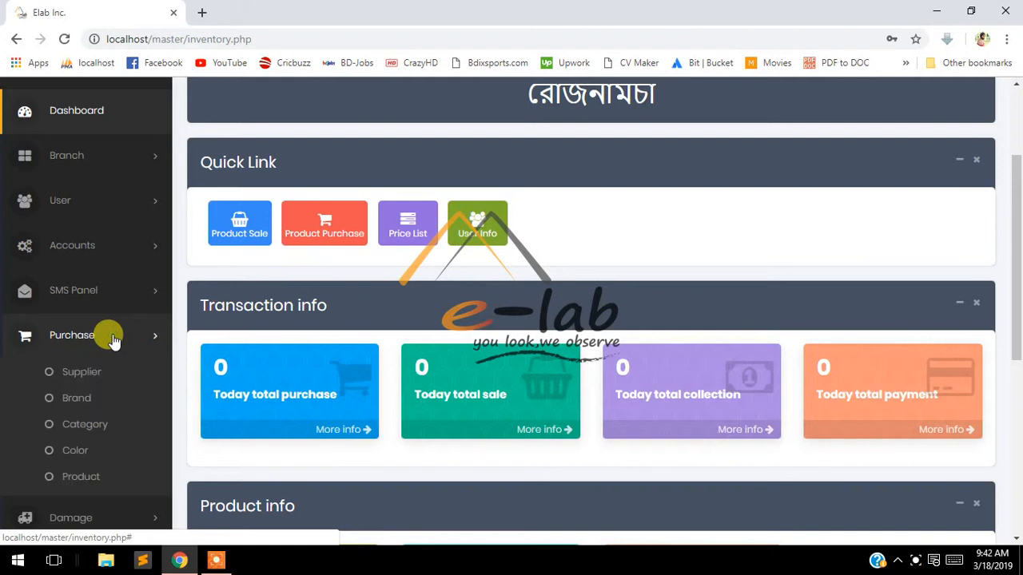
pyautogui.scroll(-2, 112, 338)
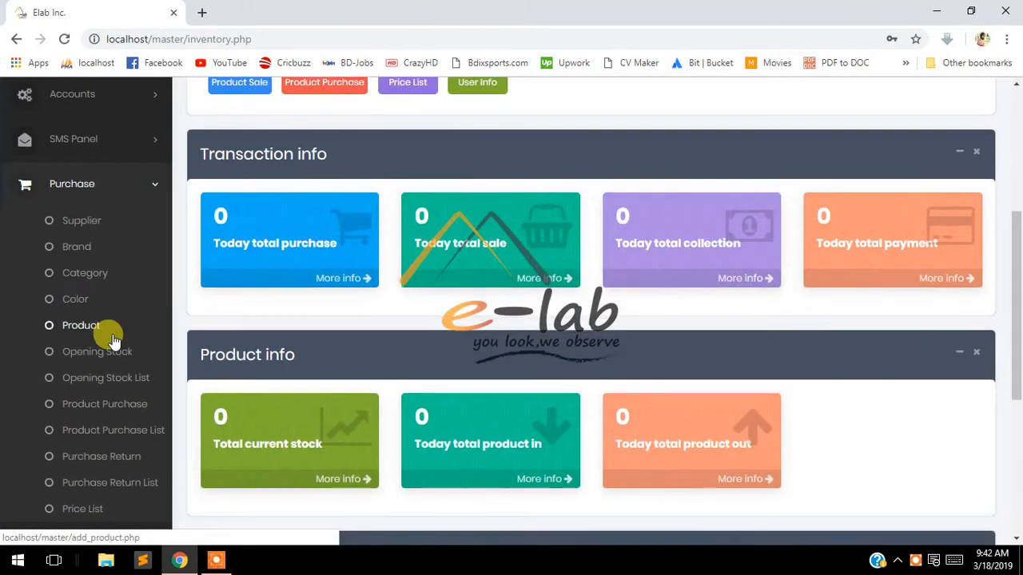
pyautogui.scroll(-3, 112, 339)
pyautogui.scroll(3, 104, 338)
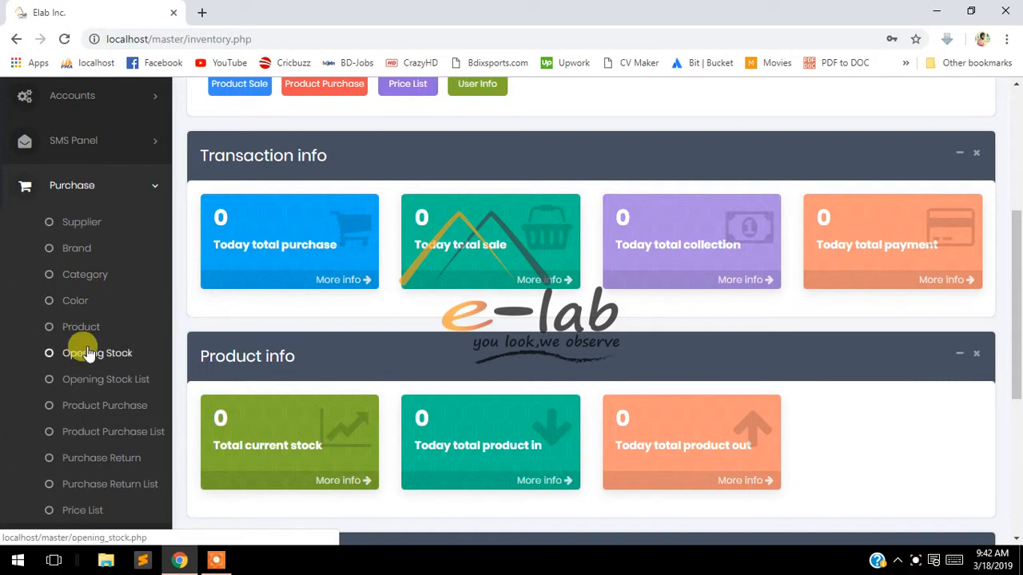
# Open the Manage Supplier page and bring up the blank Add Supplier side form
pyautogui.click(92, 228)
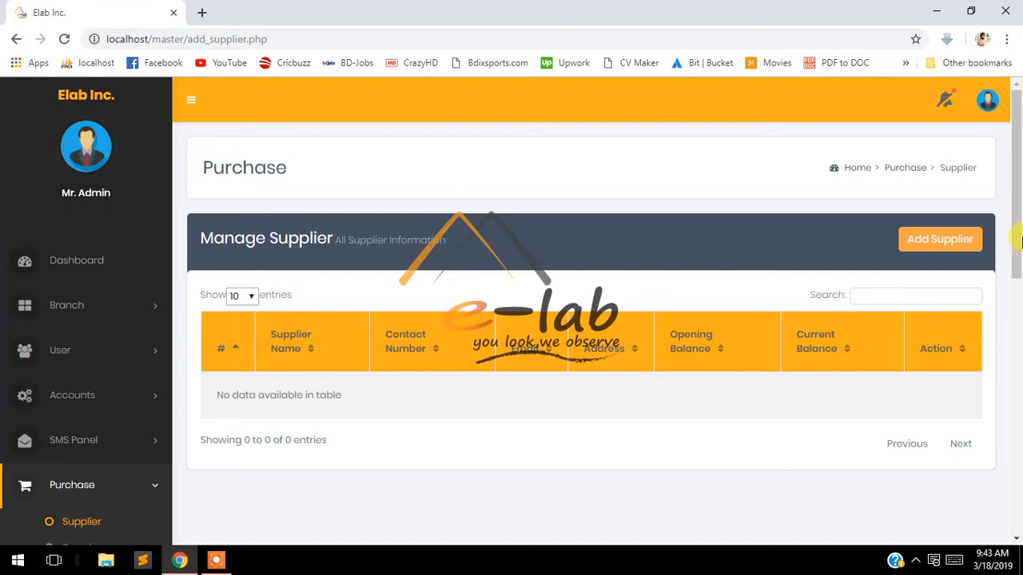
pyautogui.click(943, 249)
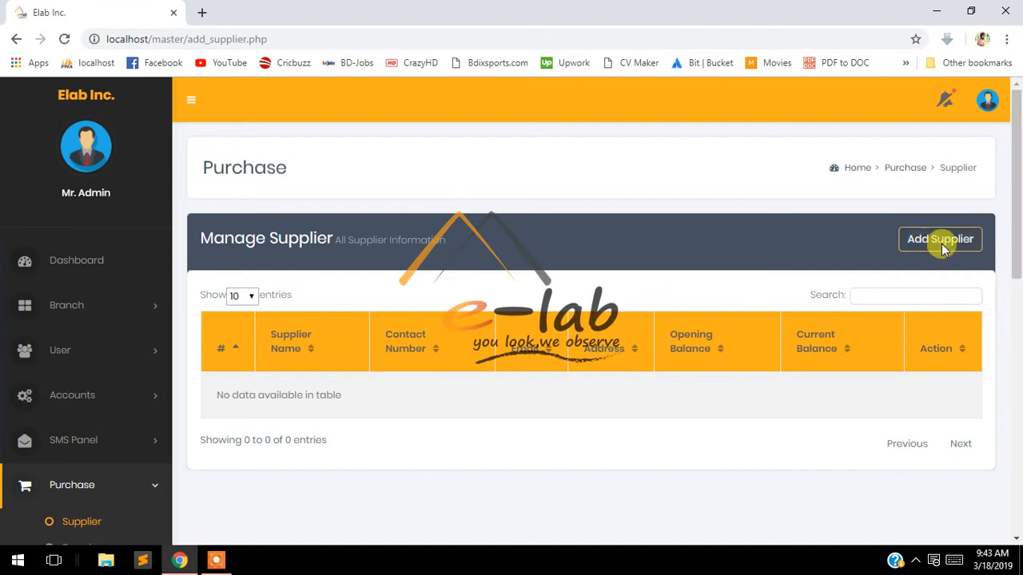
pyautogui.click(942, 249)
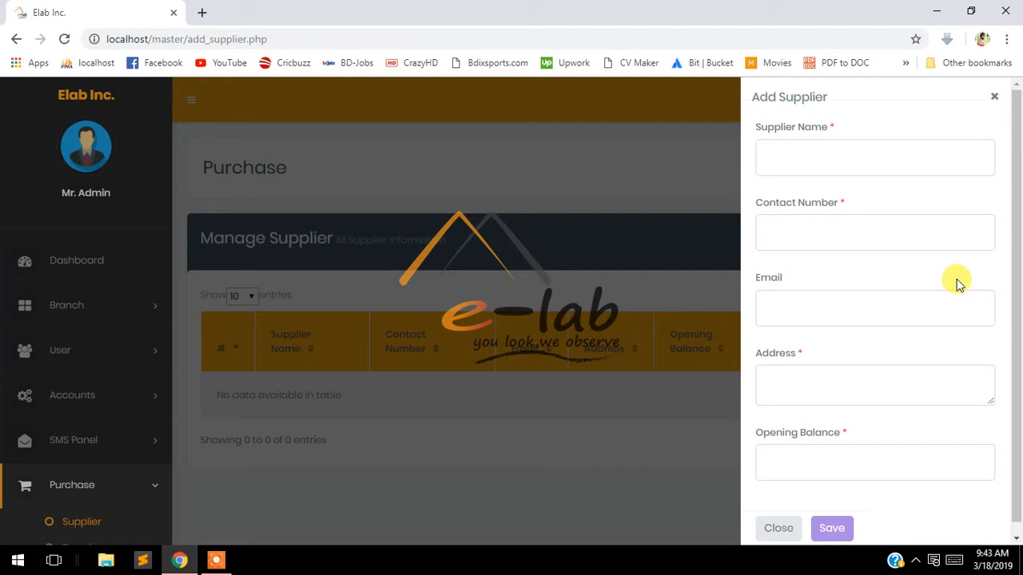
pyautogui.click(217, 559)
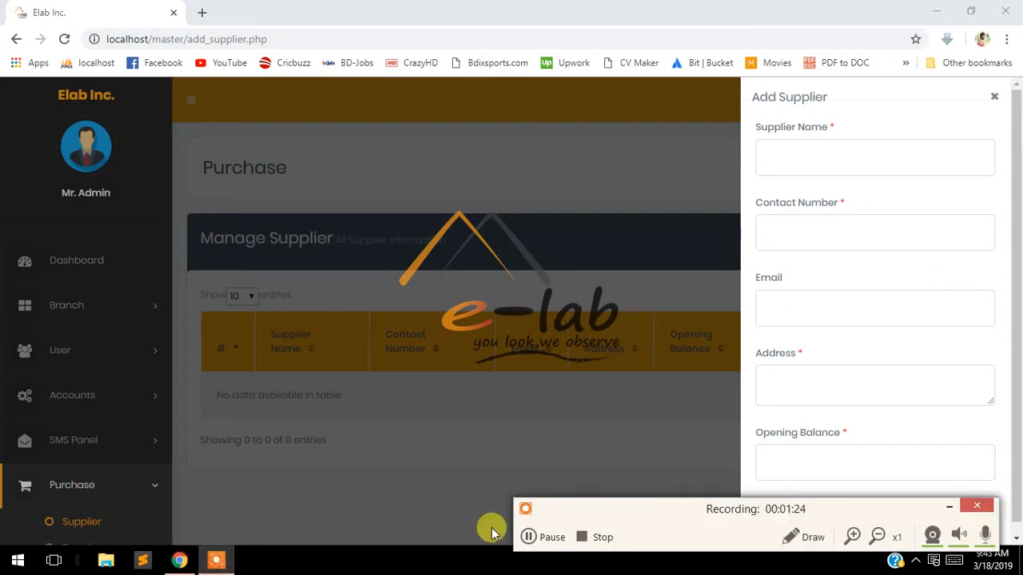
pyautogui.click(528, 537)
pyautogui.click(528, 538)
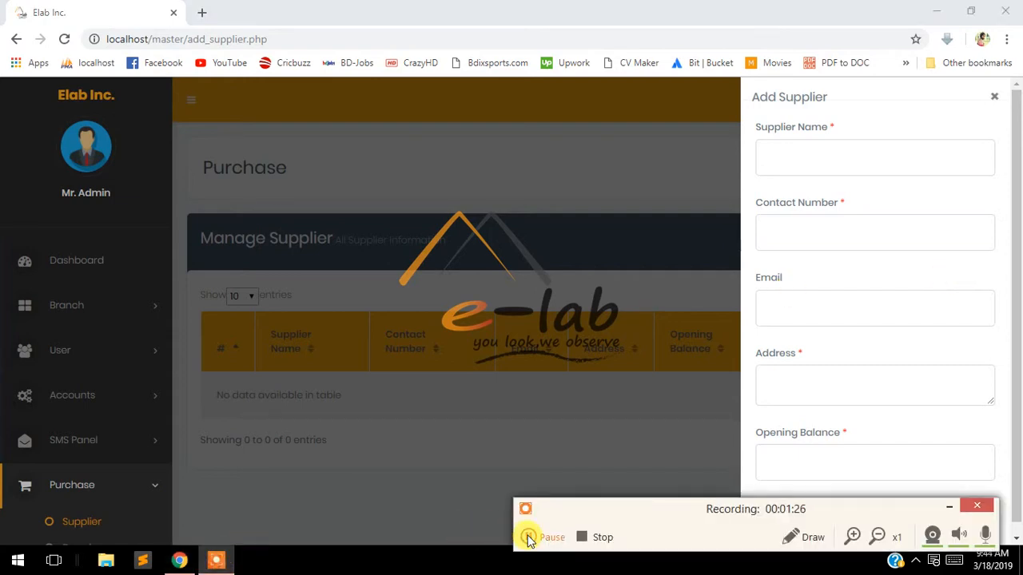
pyautogui.click(954, 506)
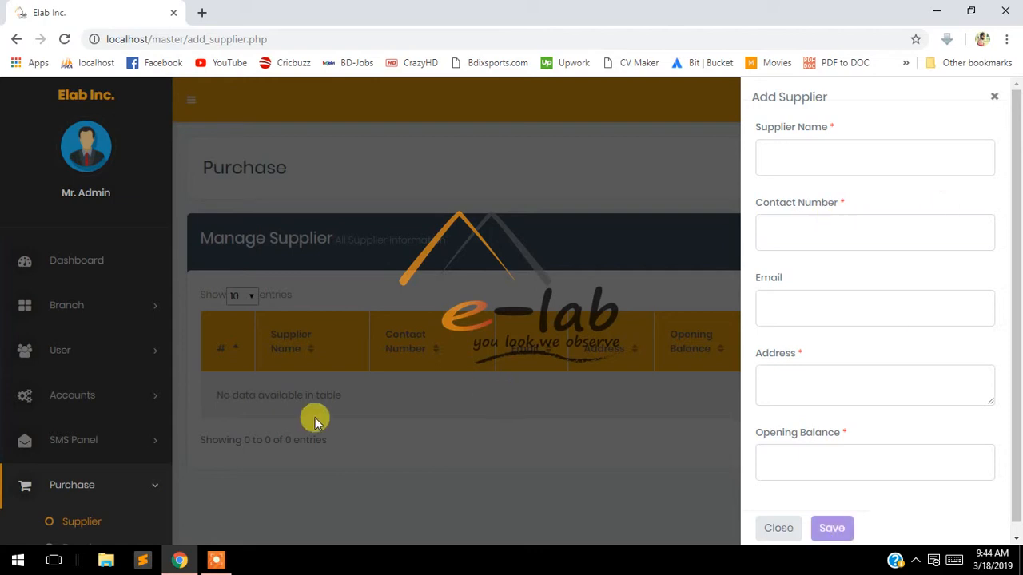
# Close the Add Supplier form unsaved and reopen a fresh one
pyautogui.click(657, 214)
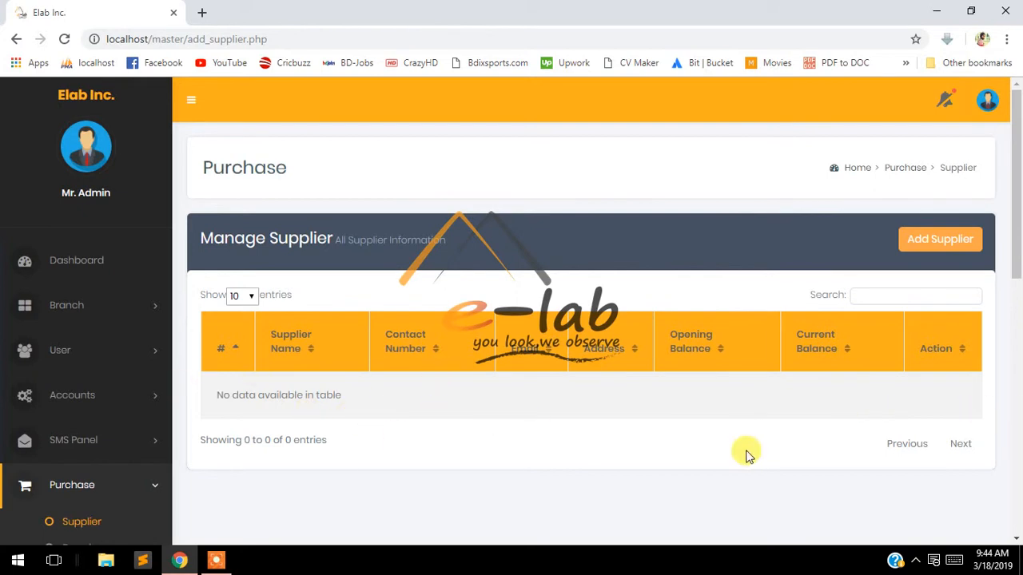
pyautogui.moveTo(216, 397); pyautogui.dragTo(405, 424)
pyautogui.click(469, 419)
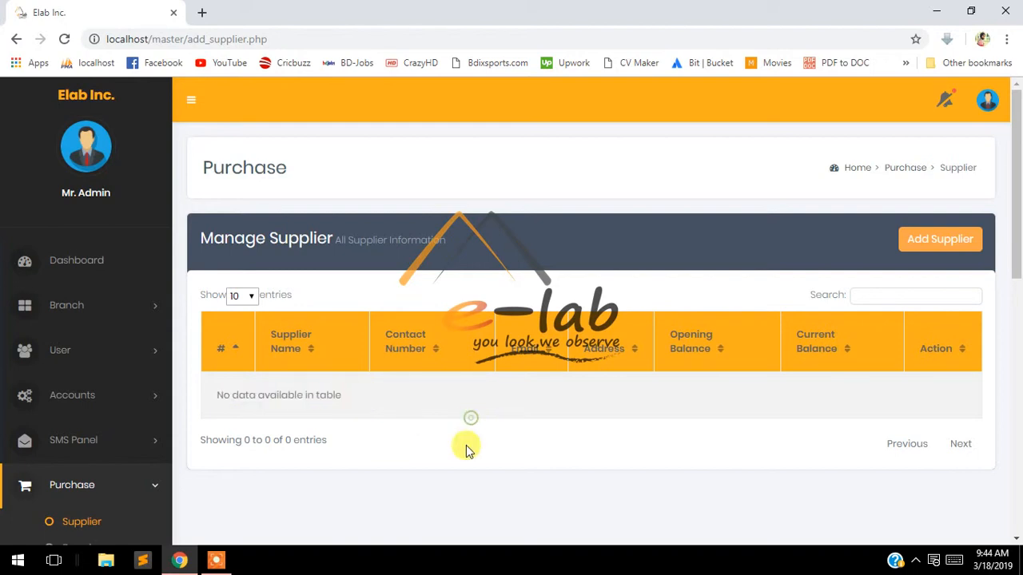
pyautogui.click(943, 242)
# Enter 'Demo Supplier' as the supplier name, correcting typos
pyautogui.click(831, 159)
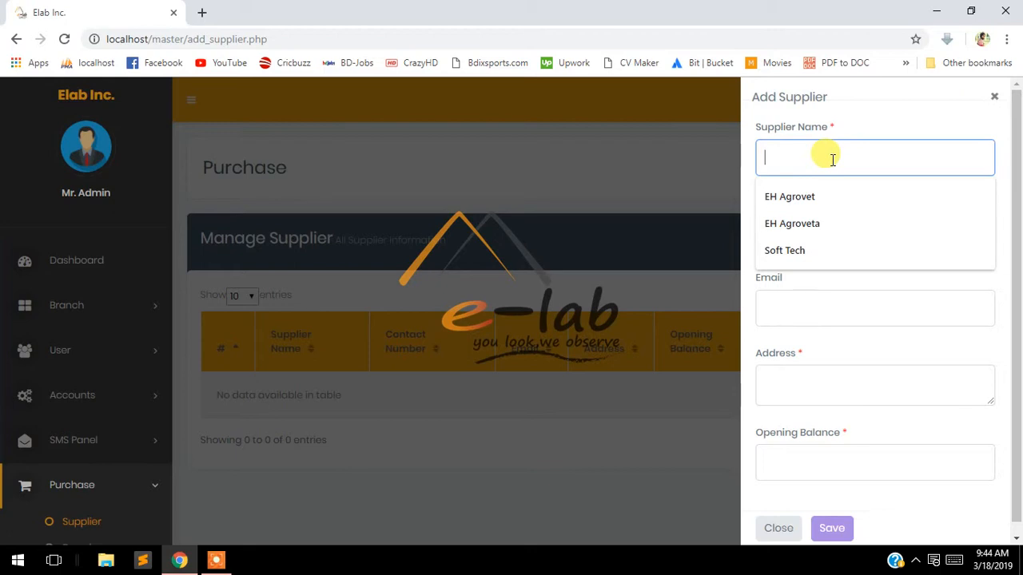
pyautogui.write('Do,p')
pyautogui.press('BackSpace')
pyautogui.write('o Supplier')
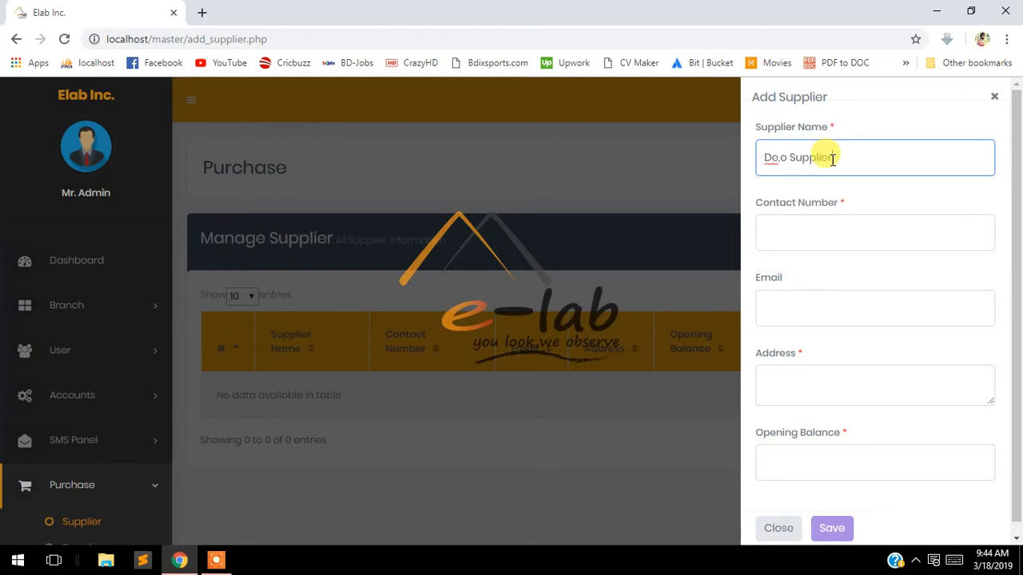
pyautogui.click(781, 162)
pyautogui.press('BackSpace')
pyautogui.press('BackSpace')
pyautogui.write('em')
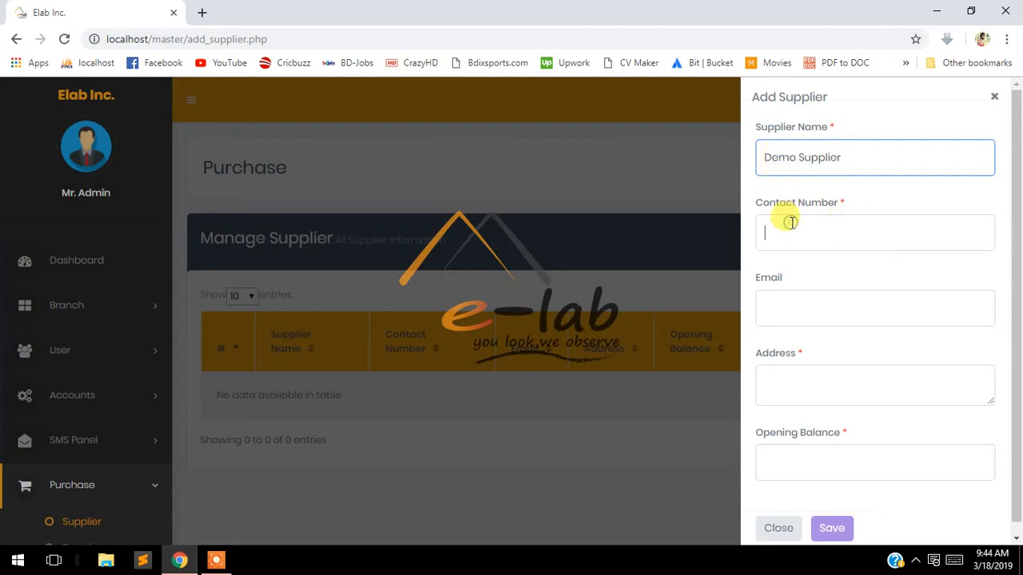
# Fill in the supplier's contact number and address, leaving Email blank
pyautogui.click(792, 223)
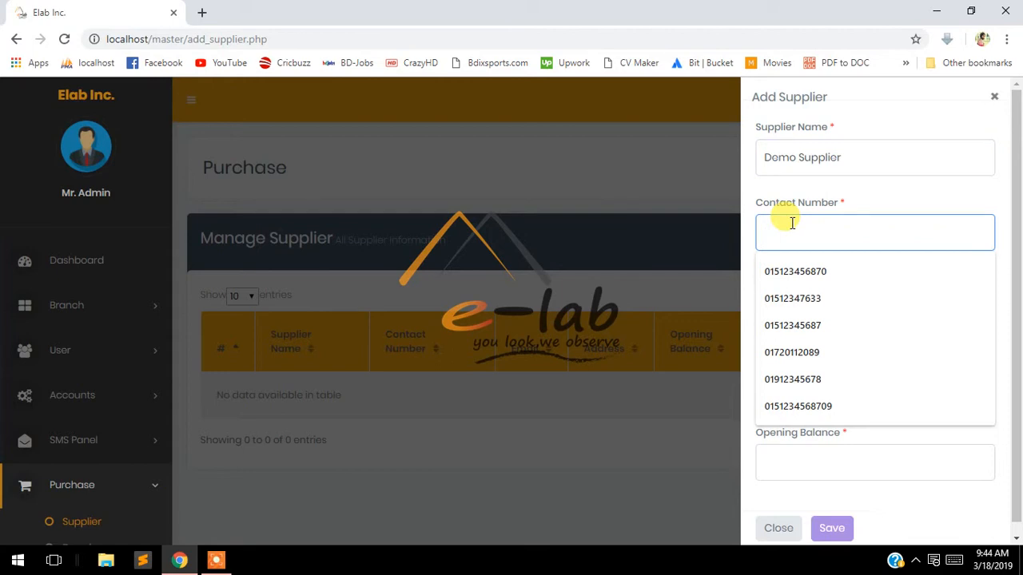
pyautogui.write('123912839012')
pyautogui.click(803, 310)
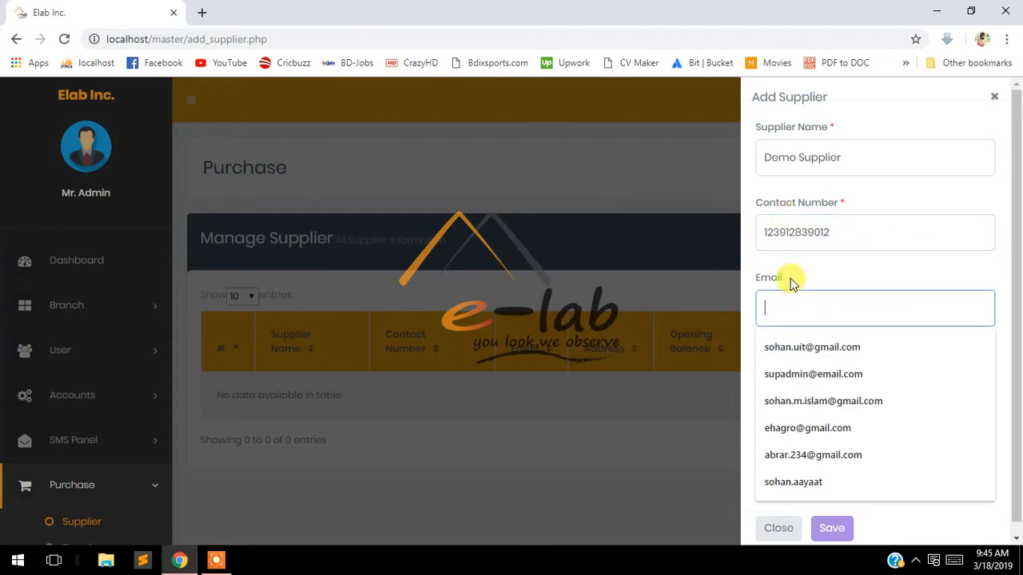
pyautogui.click(803, 379)
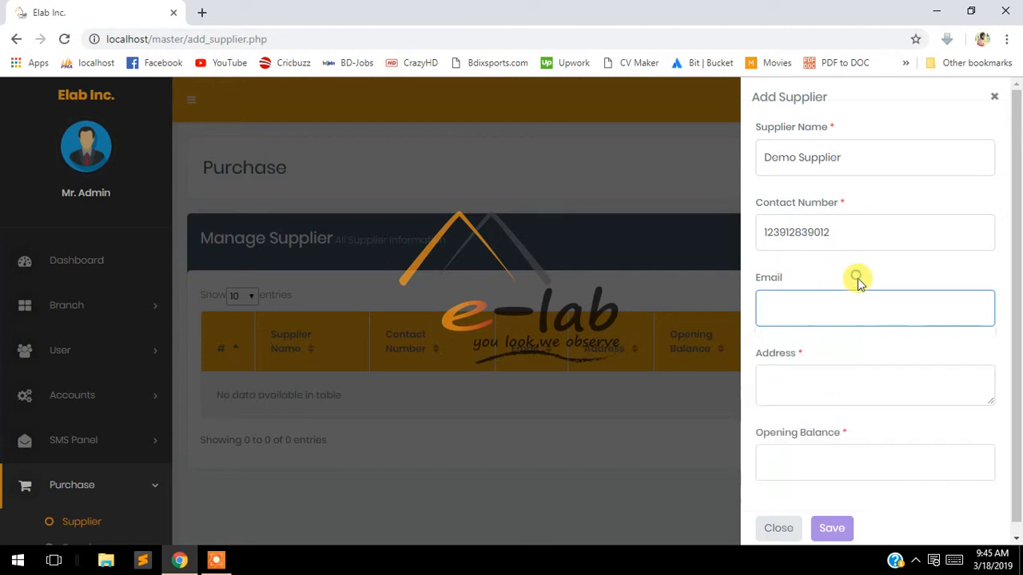
pyautogui.write('Dh')
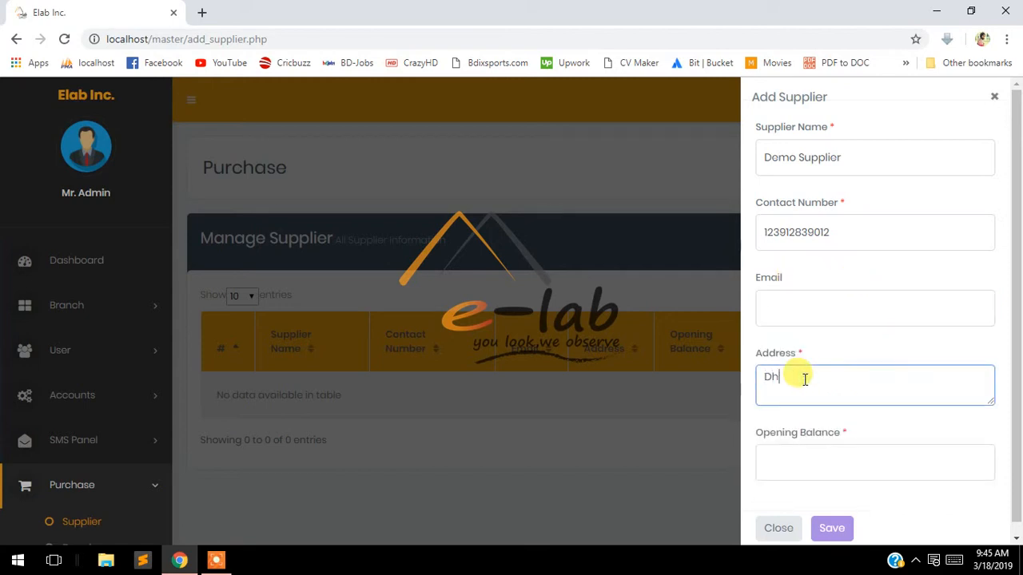
pyautogui.write('aka, Bangladesh')
# Set the supplier's opening balance to 0
pyautogui.click(216, 560)
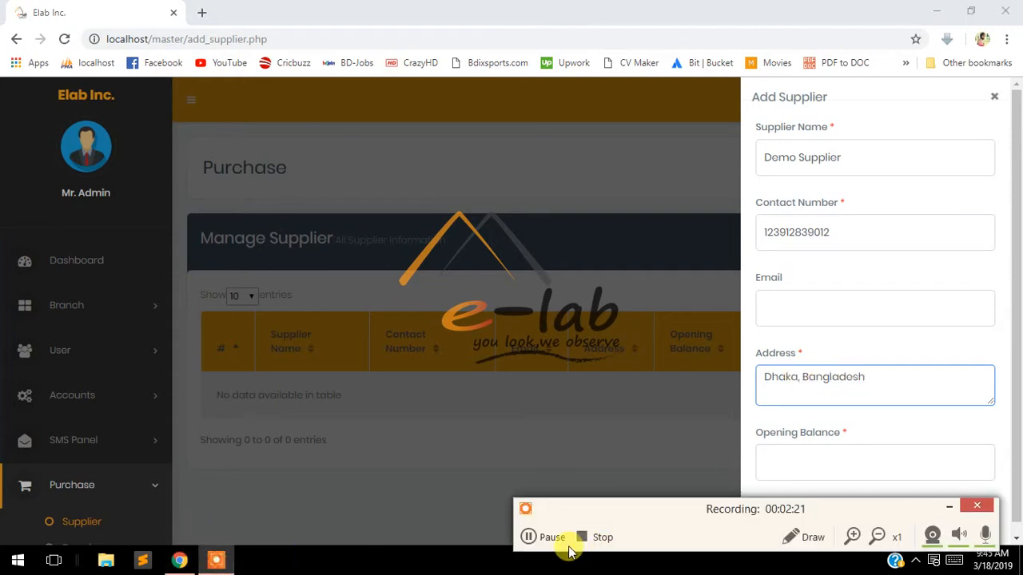
pyautogui.click(527, 537)
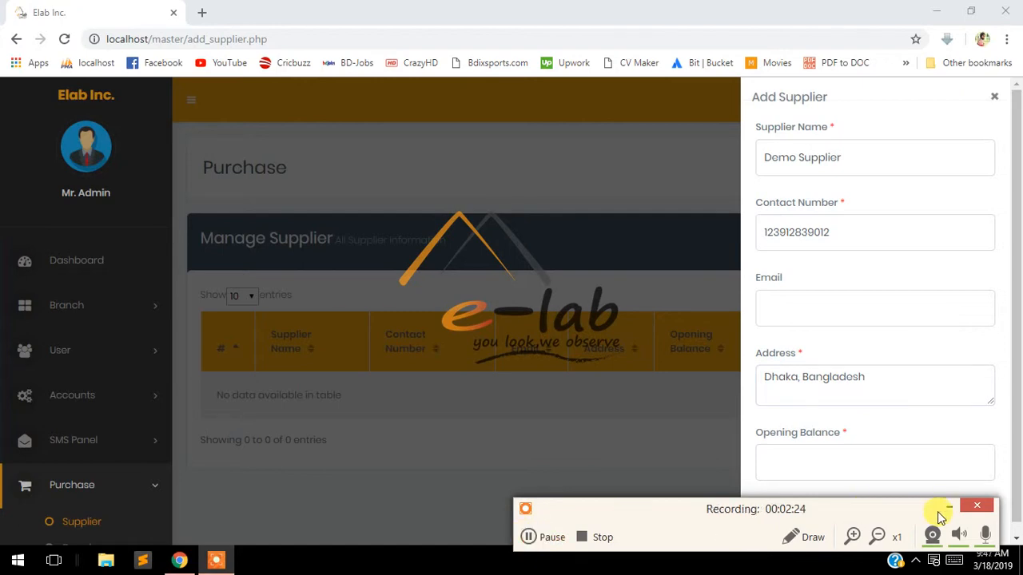
pyautogui.click(948, 507)
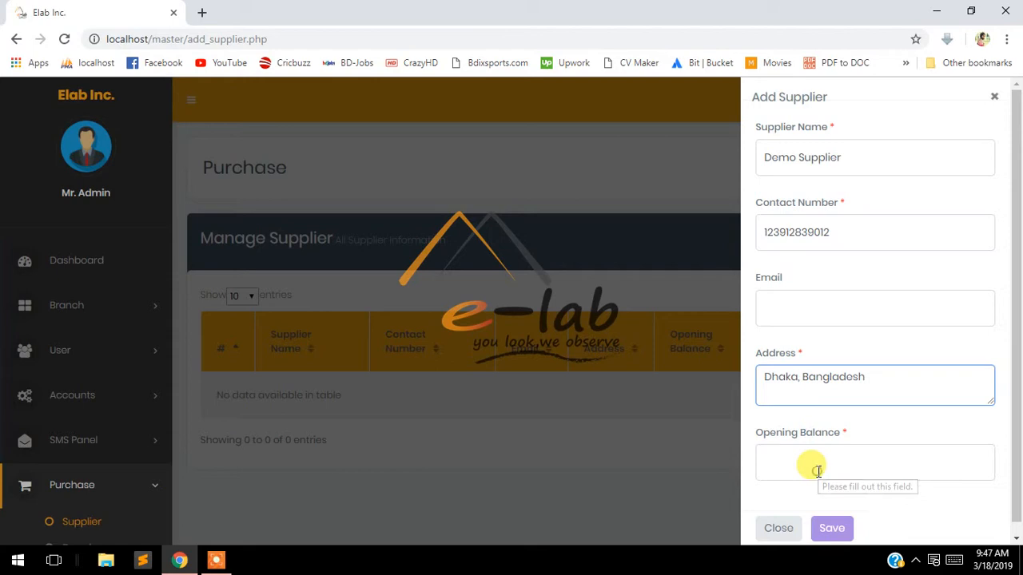
pyautogui.click(818, 470)
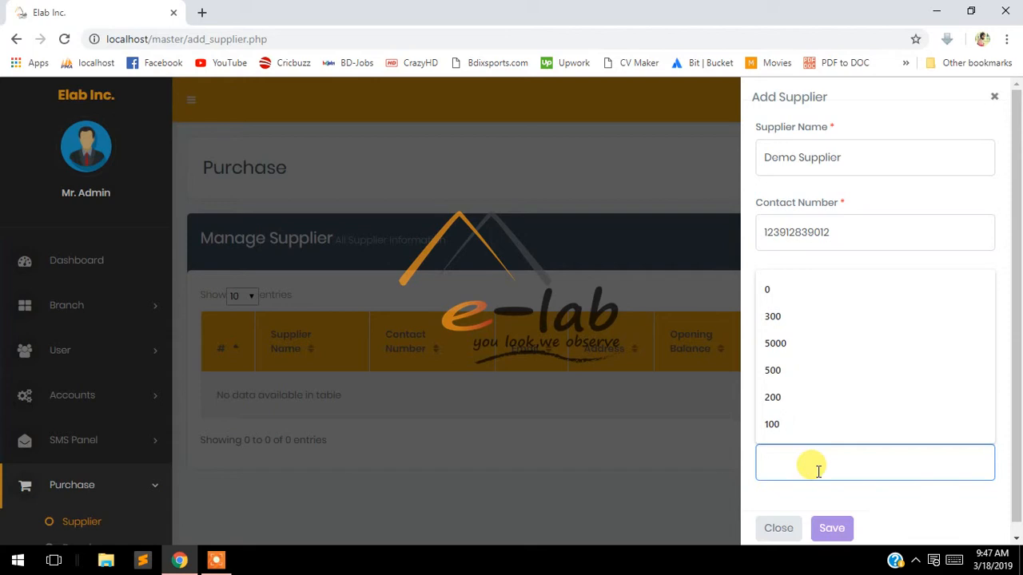
pyautogui.write('0')
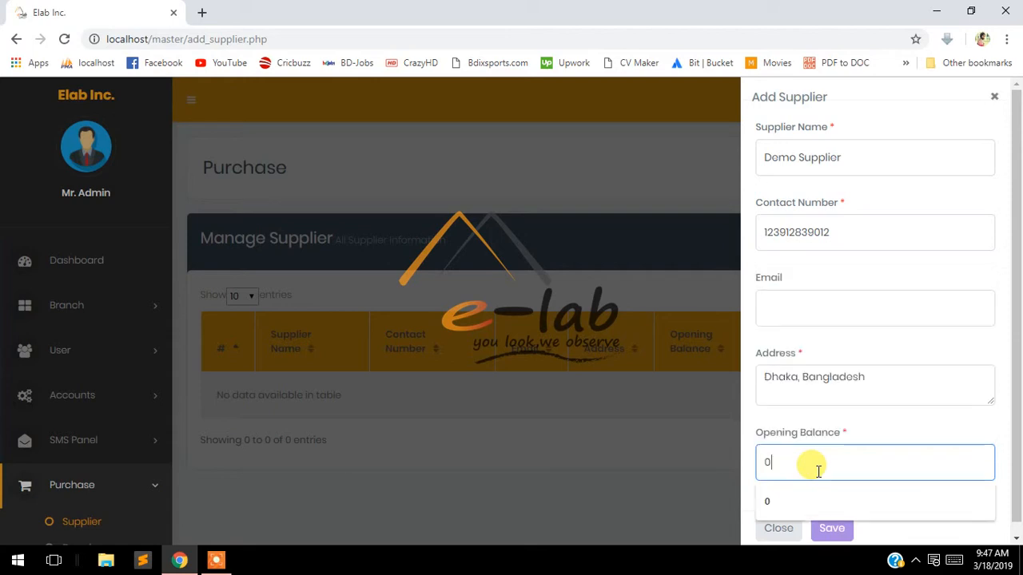
pyautogui.click(874, 429)
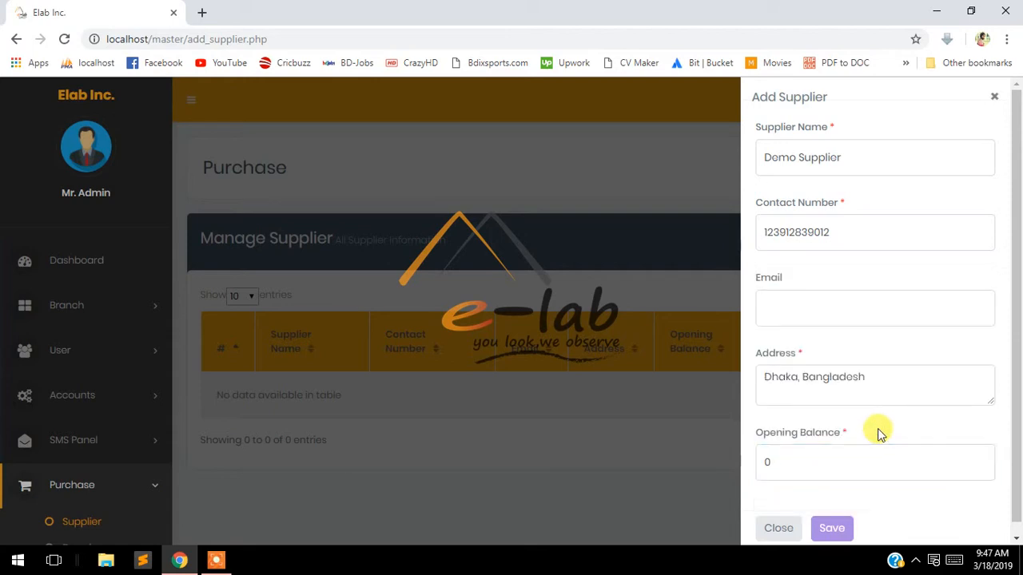
# Save Demo Supplier, note the success message, and glance at its Action dropdown
pyautogui.click(835, 529)
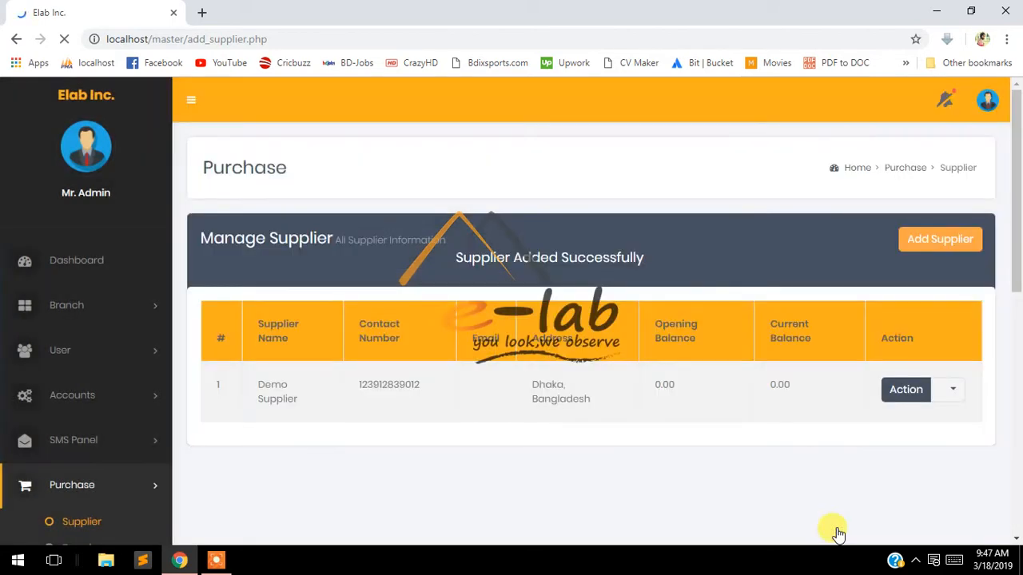
pyautogui.moveTo(510, 259); pyautogui.dragTo(455, 257)
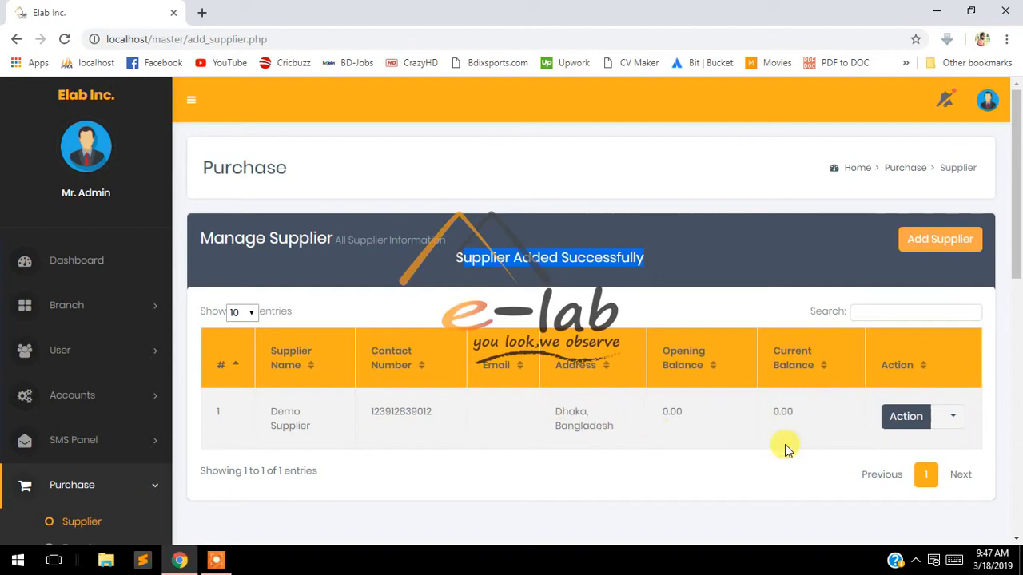
pyautogui.click(949, 423)
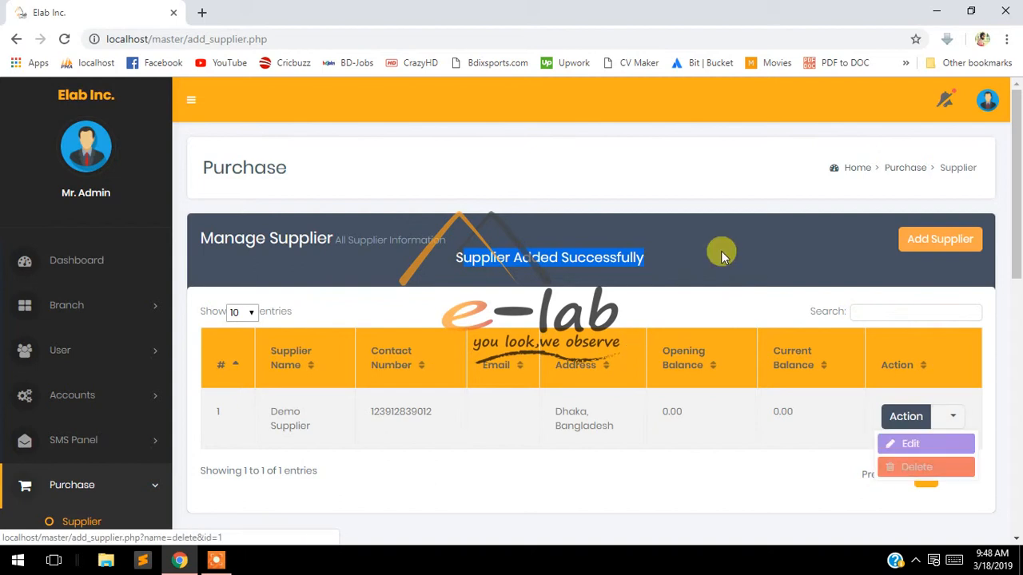
pyautogui.click(715, 219)
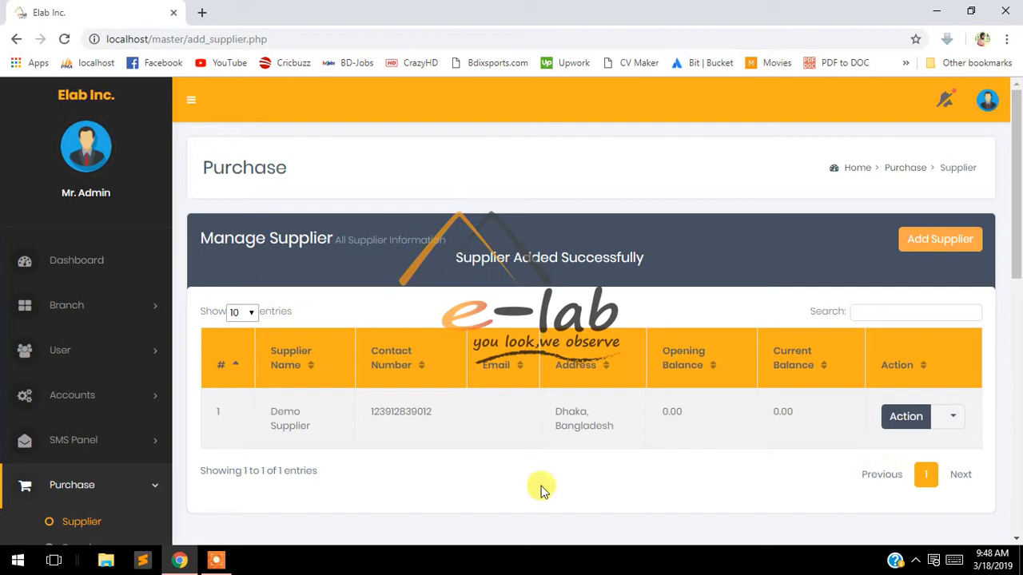
# Open the Manage Brand page from the Purchase menu
pyautogui.scroll(-3, 361, 345)
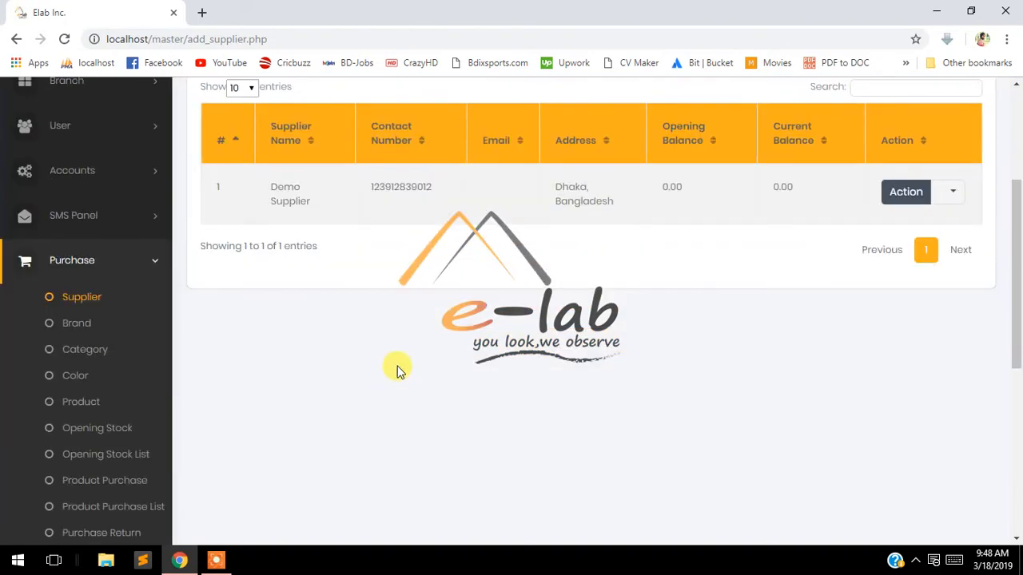
pyautogui.scroll(3, 468, 349)
pyautogui.scroll(-3, 473, 359)
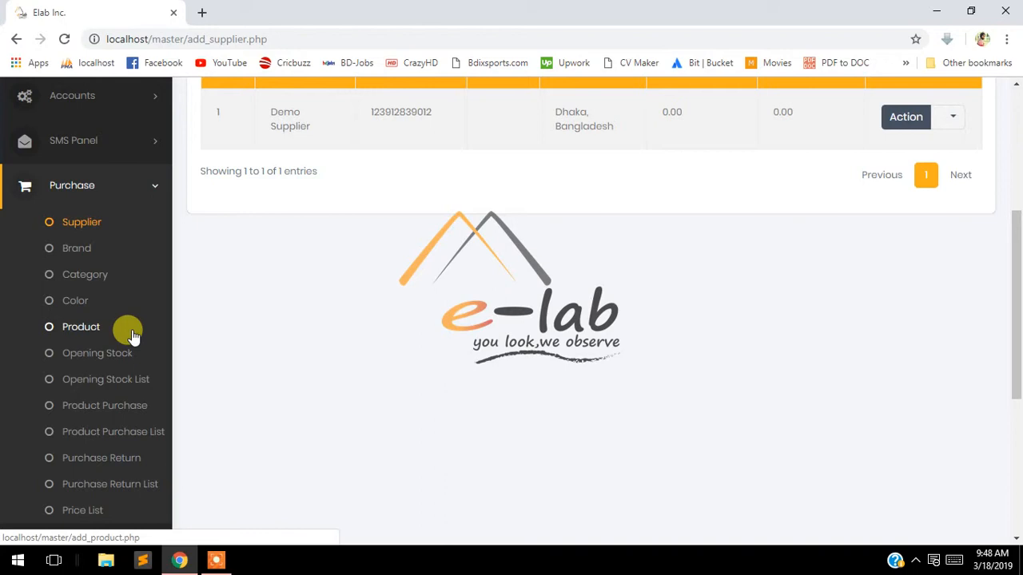
pyautogui.click(73, 254)
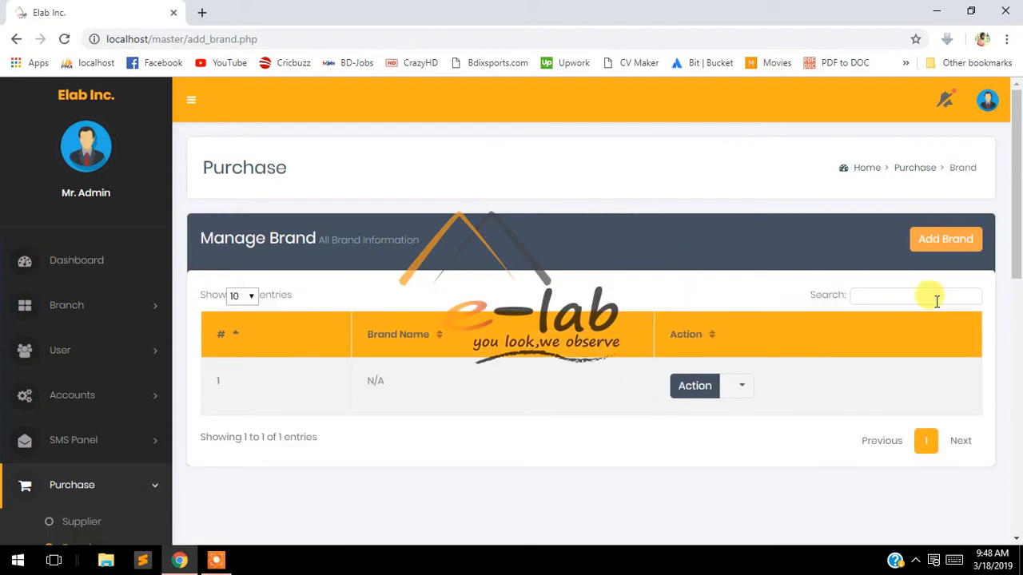
# Open and cancel the Add Brand form, then go to Manage Category
pyautogui.click(931, 246)
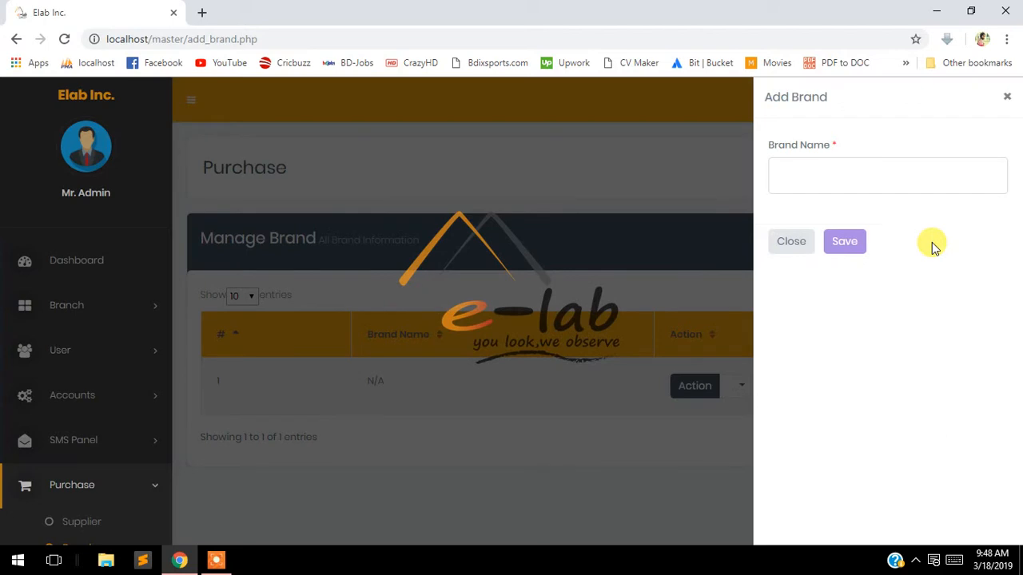
pyautogui.click(862, 179)
pyautogui.click(870, 308)
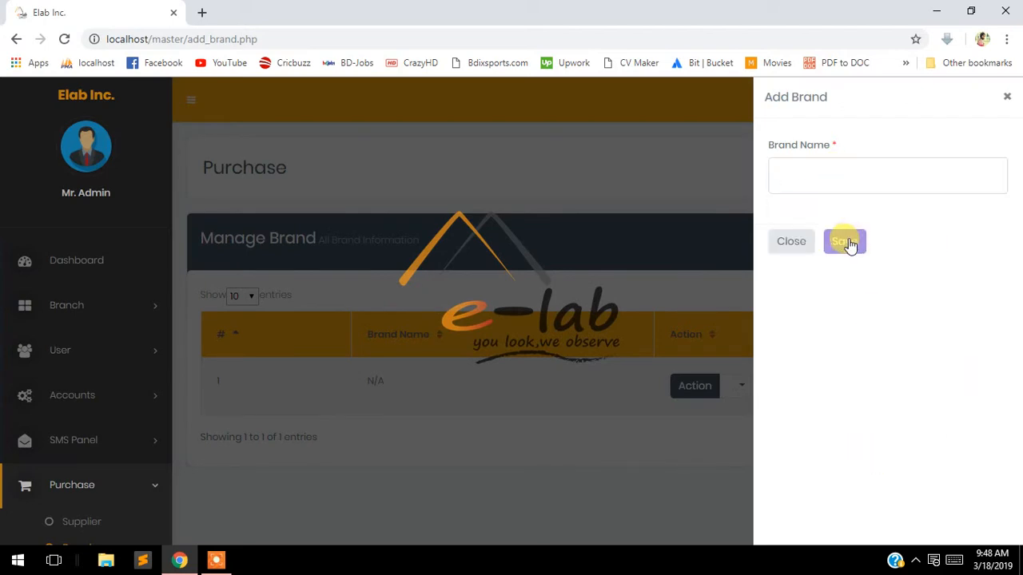
pyautogui.click(791, 240)
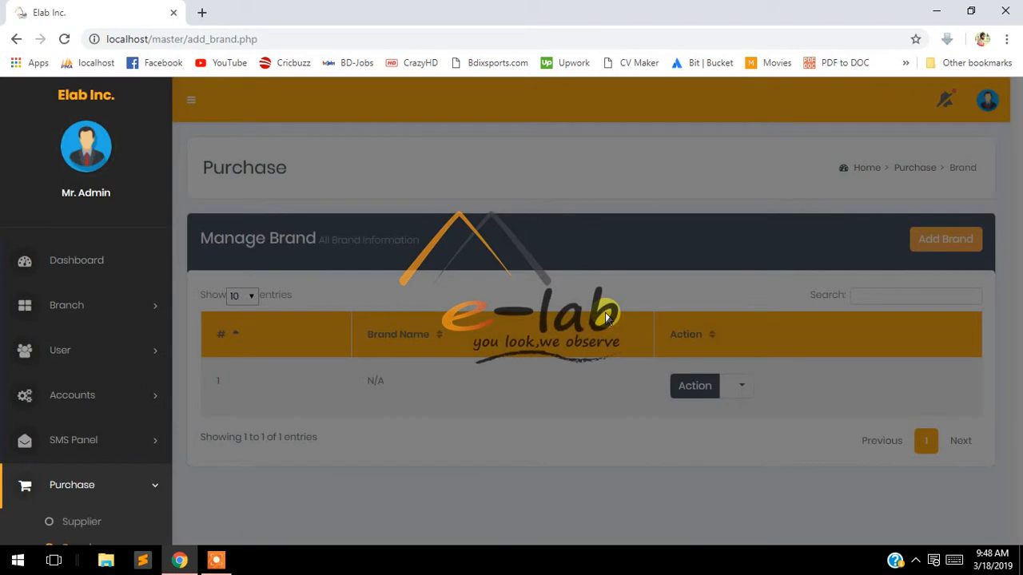
pyautogui.doubleClick(445, 383)
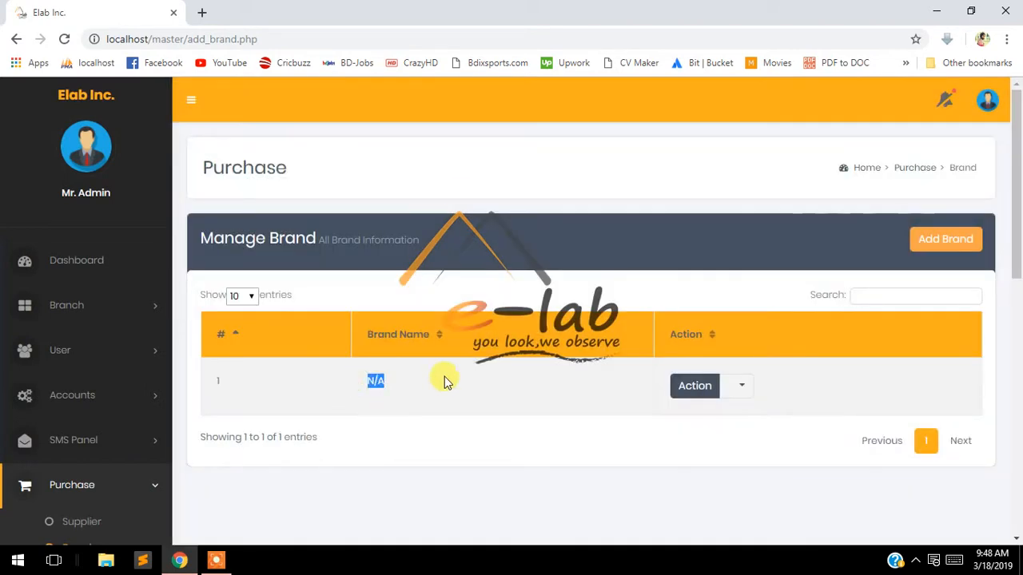
pyautogui.click(459, 196)
pyautogui.scroll(-3, 37, 261)
pyautogui.click(77, 349)
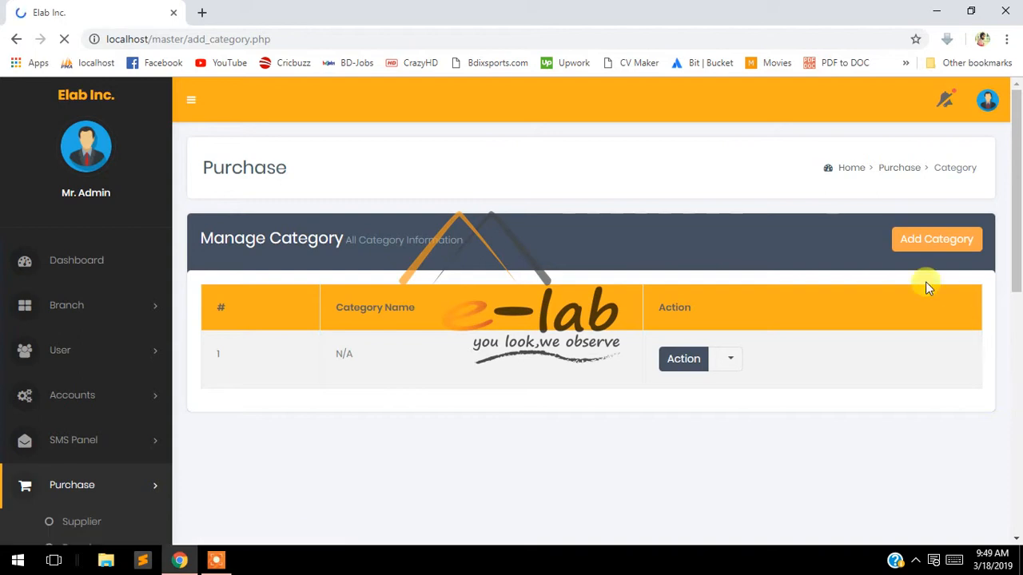
# Open and cancel the Add Category form, then go to Manage Color
pyautogui.click(920, 238)
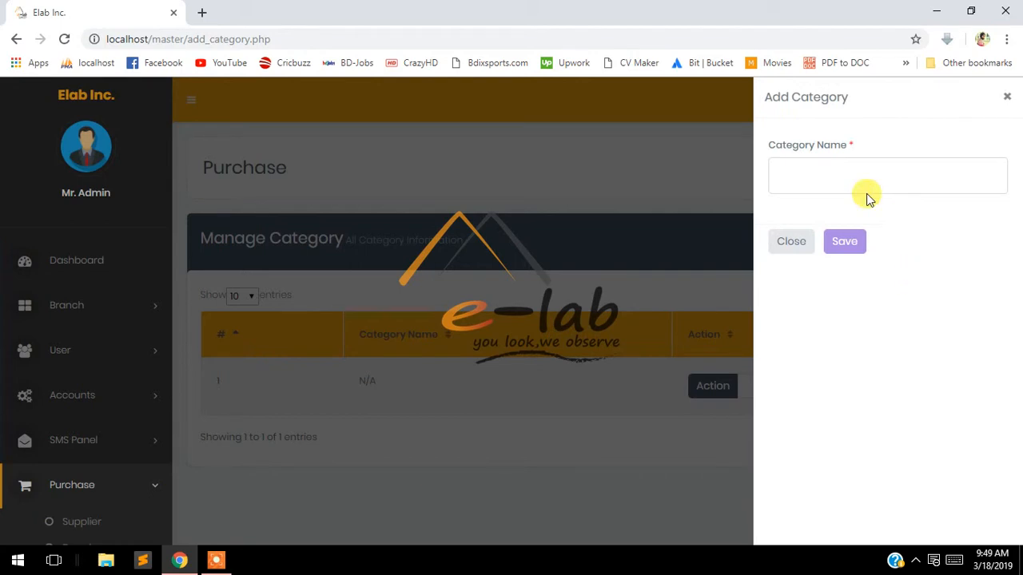
pyautogui.click(846, 173)
pyautogui.click(909, 423)
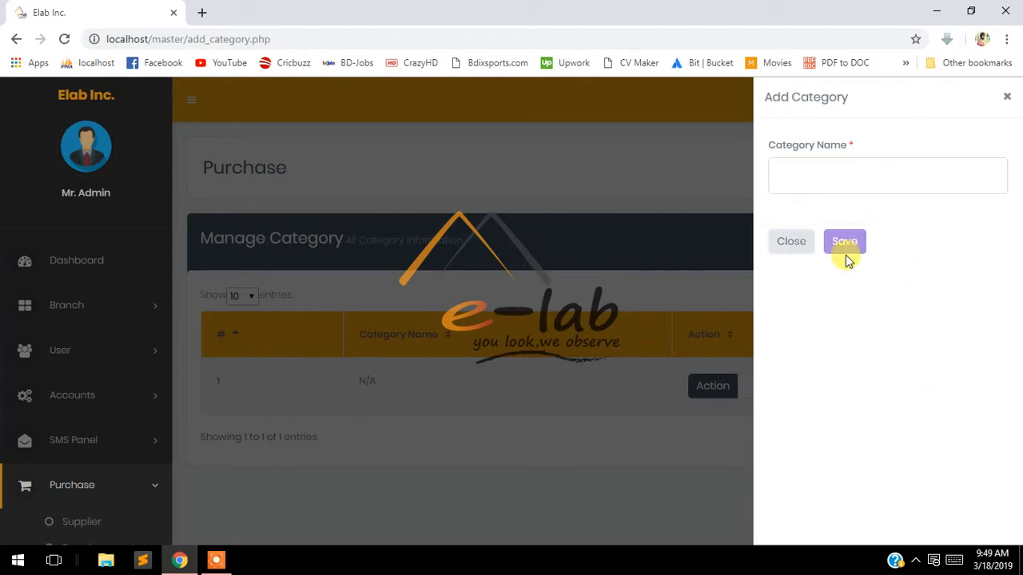
pyautogui.click(656, 173)
pyautogui.scroll(-4, 379, 388)
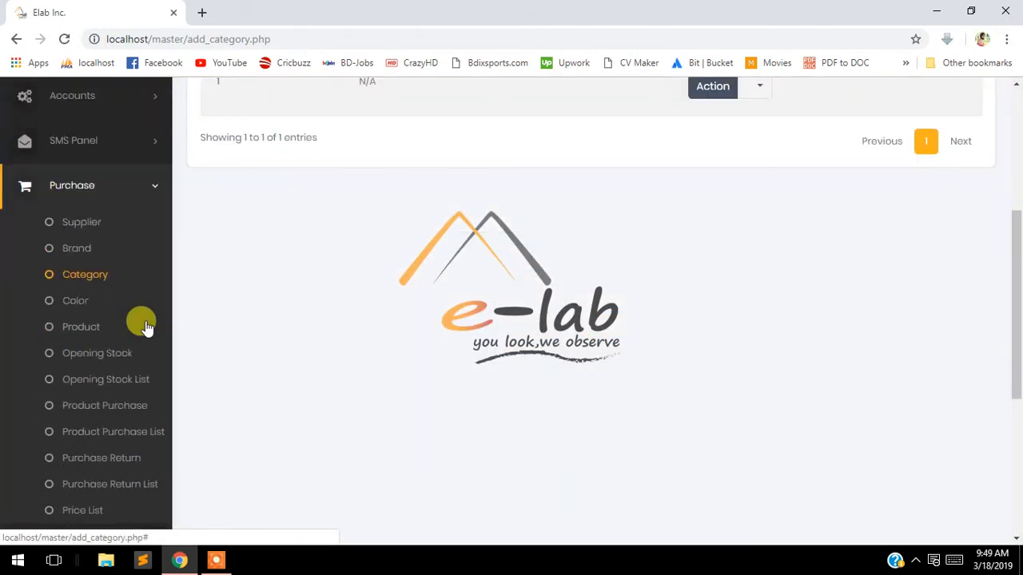
pyautogui.click(76, 308)
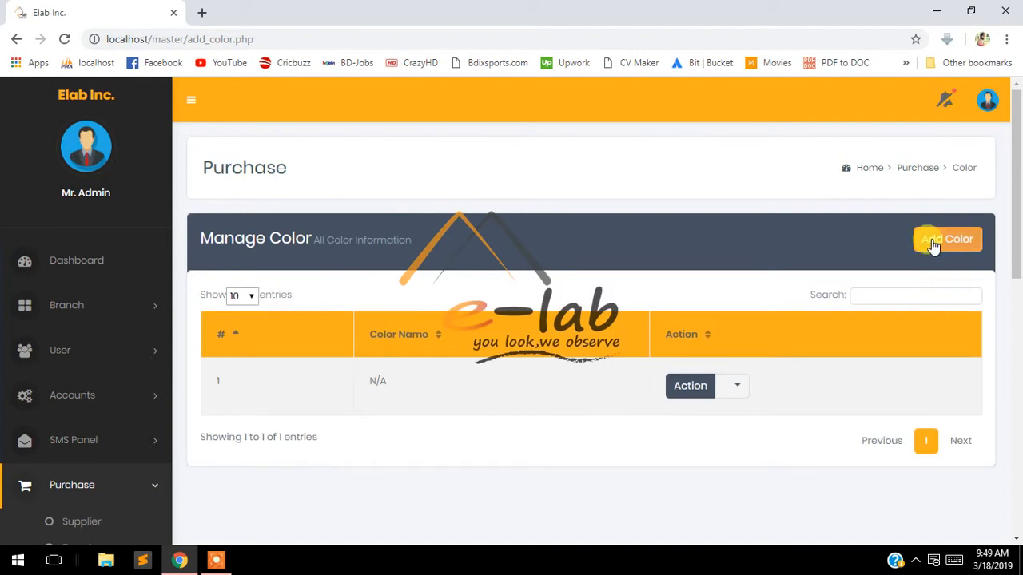
# Open and cancel the Add Color form, then go to Manage Product
pyautogui.click(932, 239)
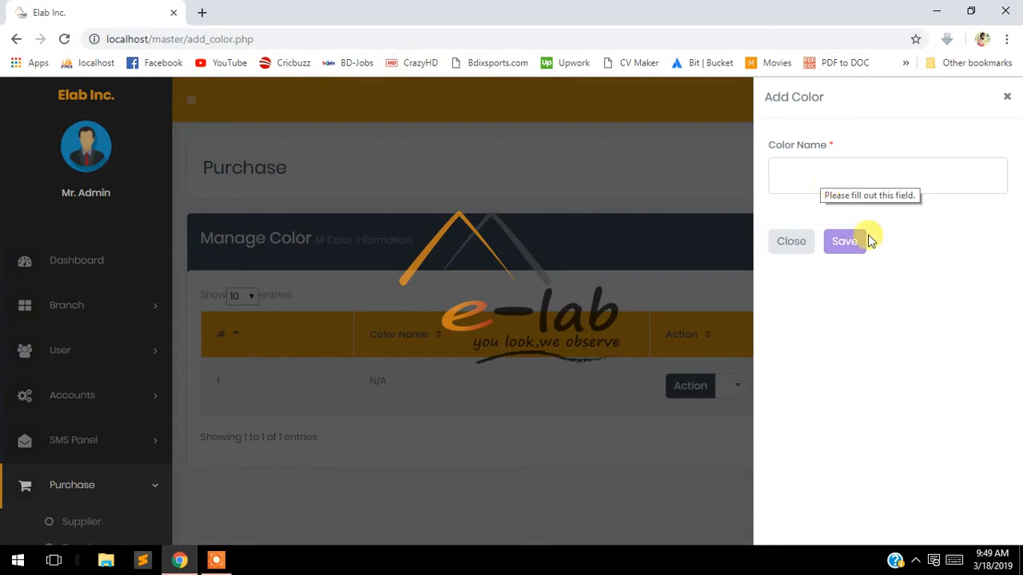
pyautogui.click(635, 172)
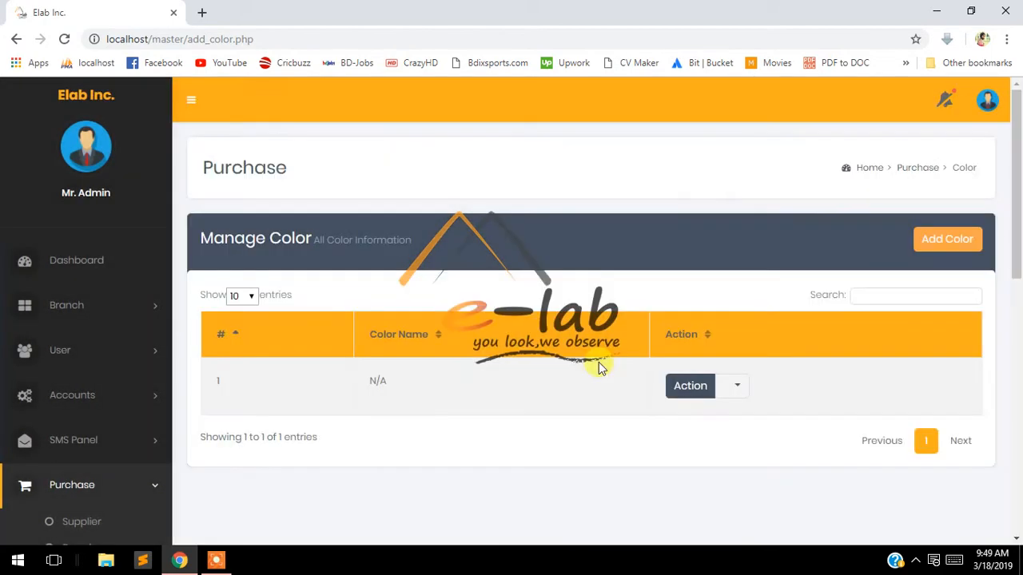
pyautogui.scroll(-3, 153, 280)
pyautogui.scroll(-2, 154, 280)
pyautogui.click(75, 251)
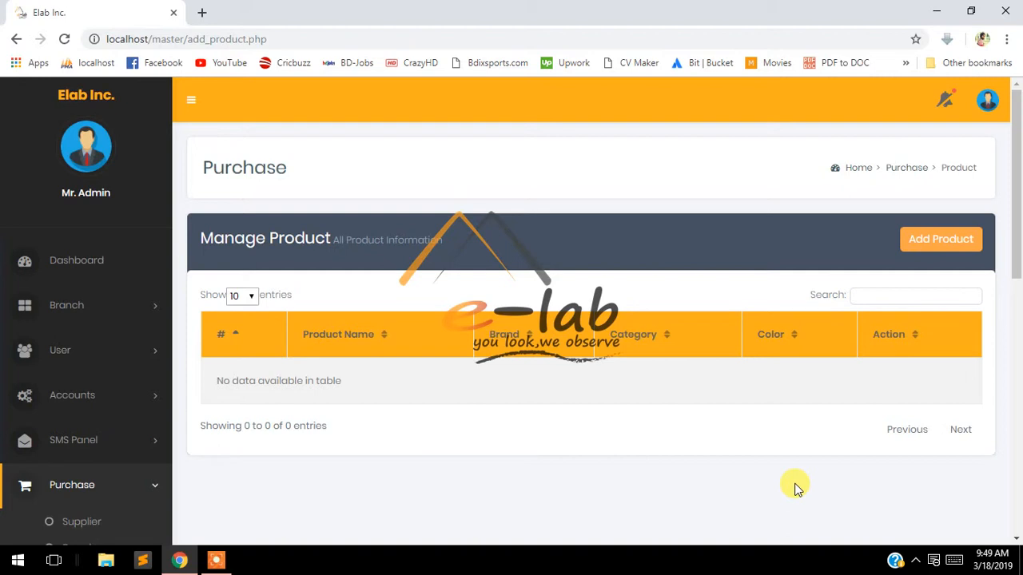
pyautogui.click(940, 250)
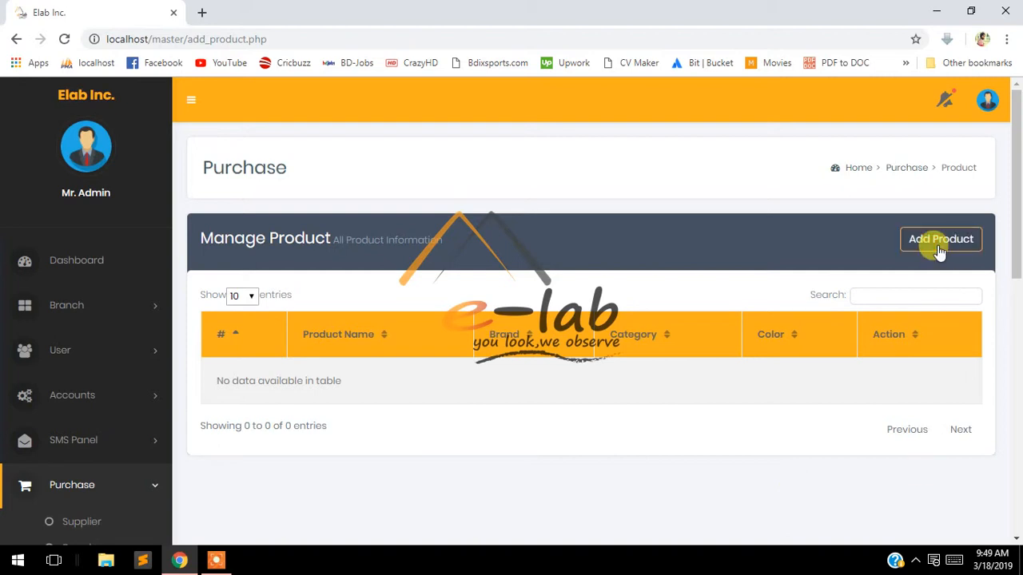
pyautogui.click(941, 249)
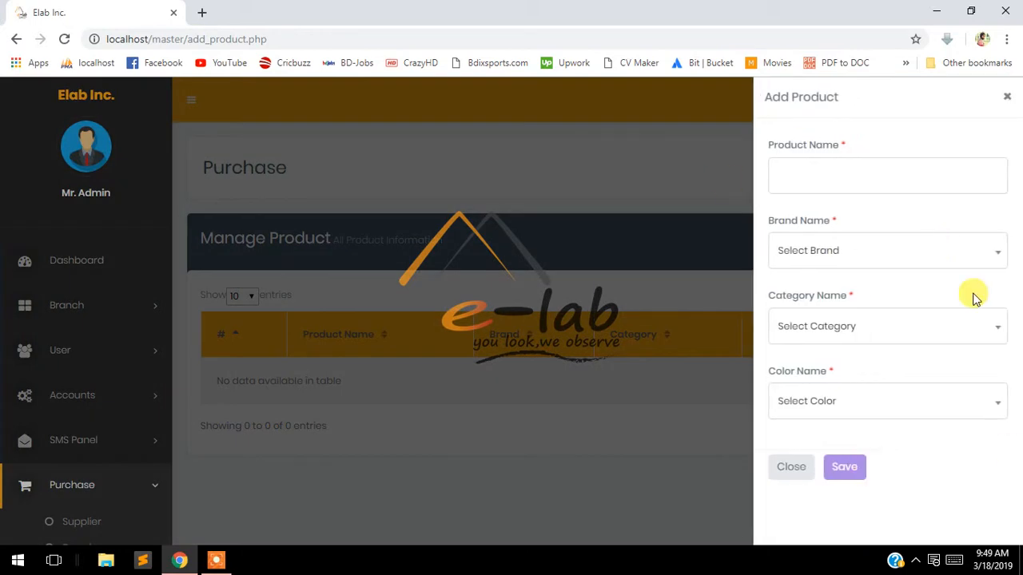
pyautogui.click(838, 184)
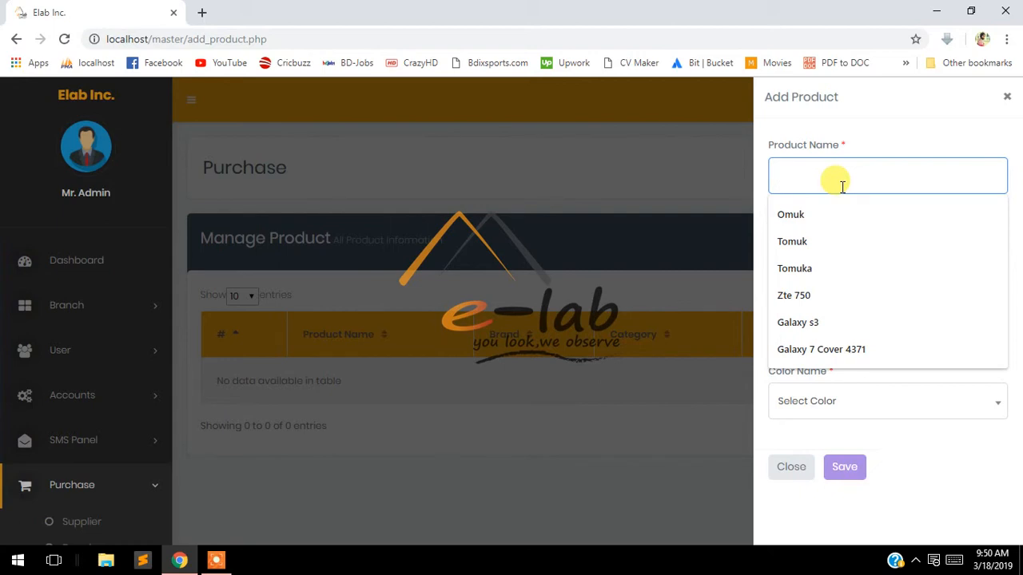
pyautogui.click(865, 148)
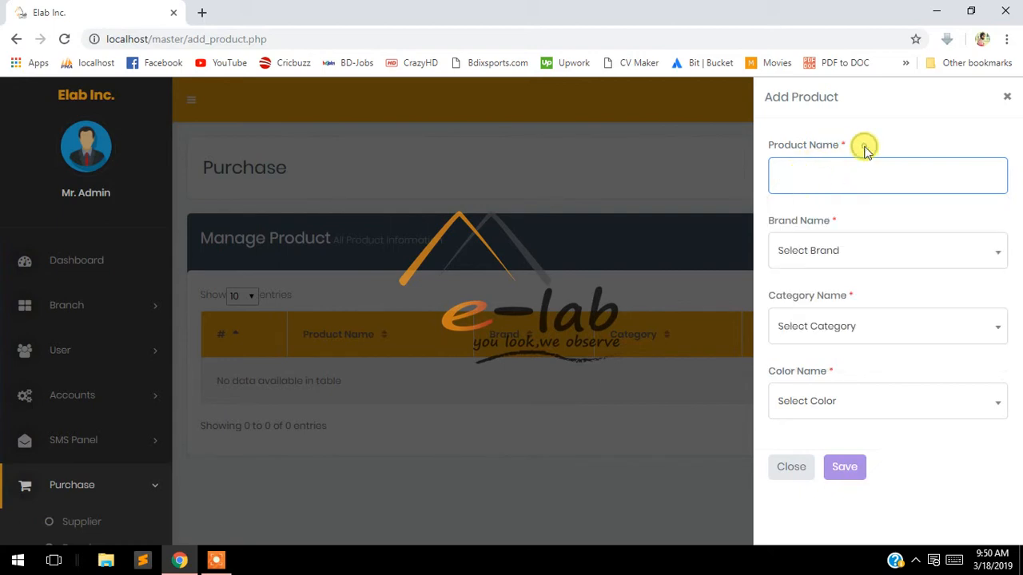
pyautogui.click(855, 262)
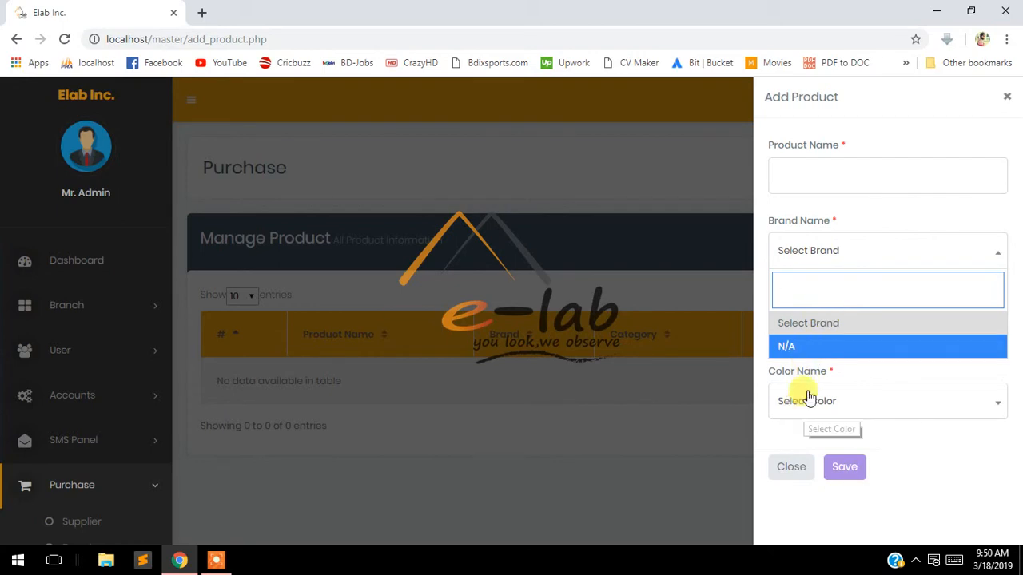
pyautogui.click(858, 221)
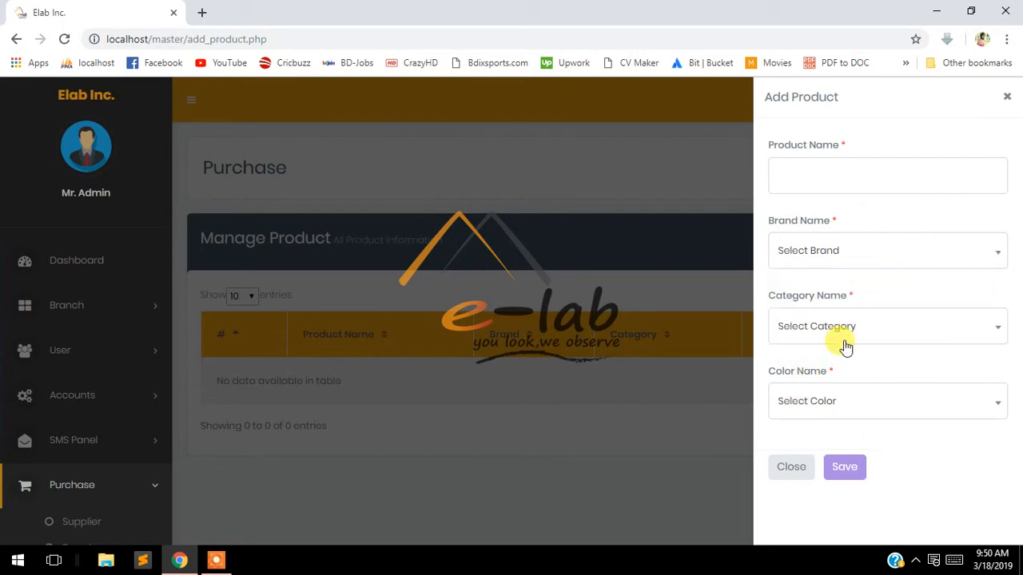
pyautogui.click(845, 344)
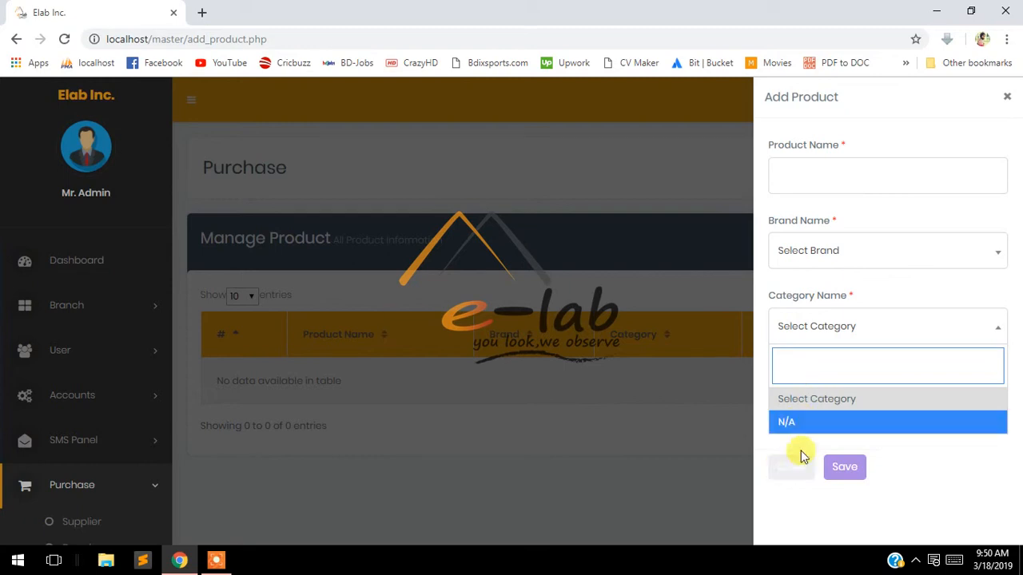
pyautogui.click(906, 312)
pyautogui.click(870, 415)
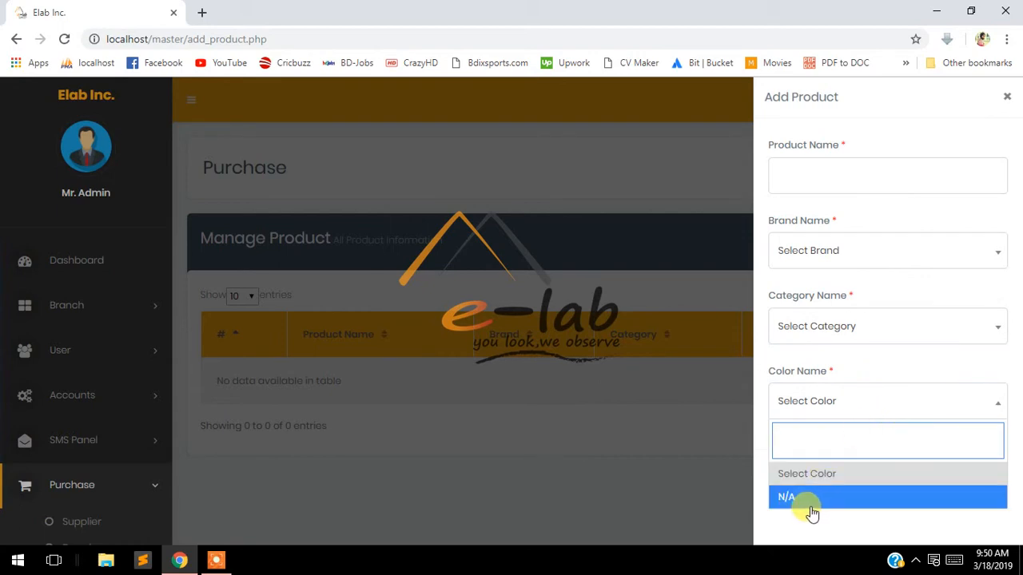
pyautogui.click(894, 370)
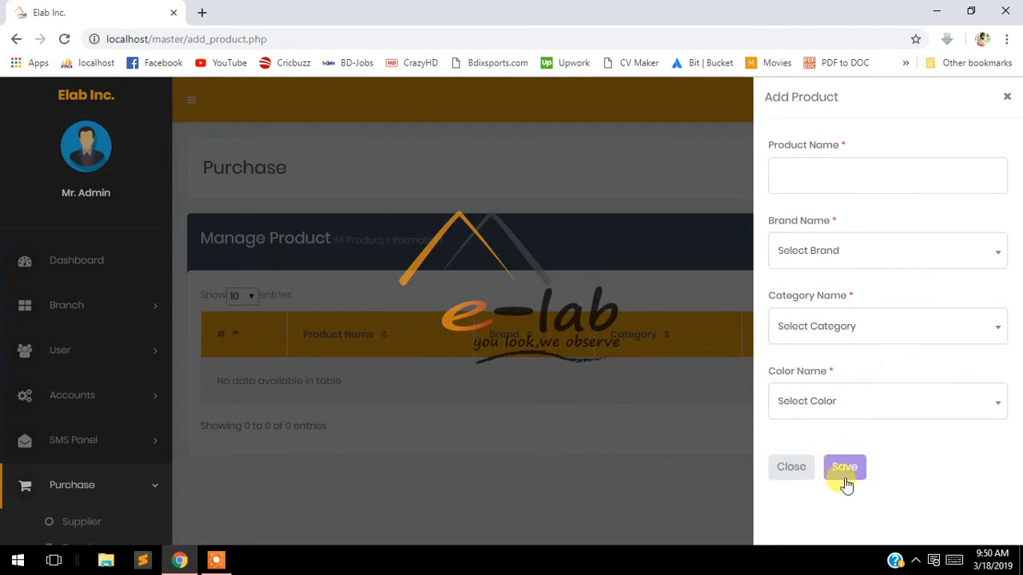
# Close the Add Product form and open the Opening Stock page
pyautogui.click(354, 294)
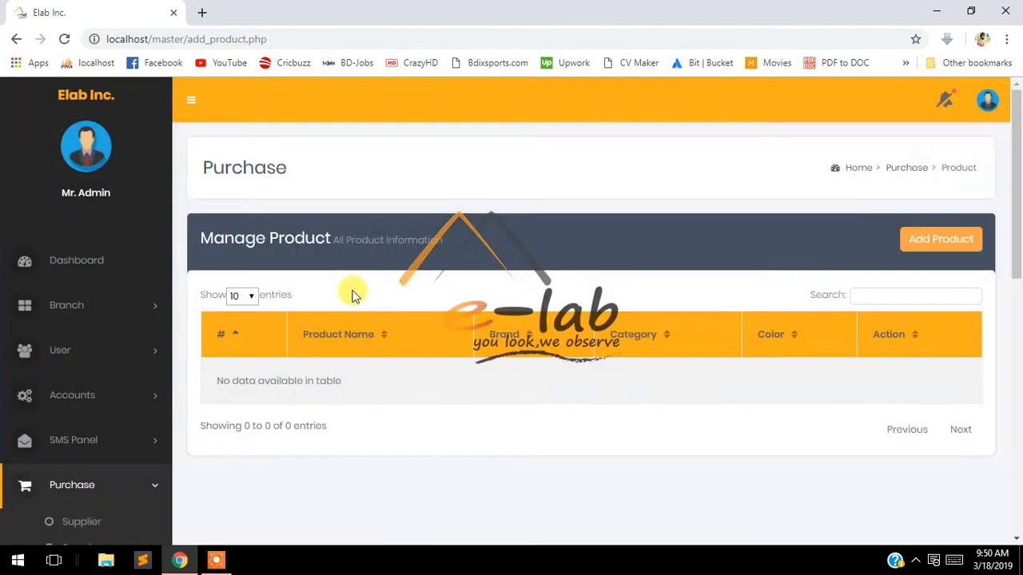
pyautogui.scroll(-3, 255, 376)
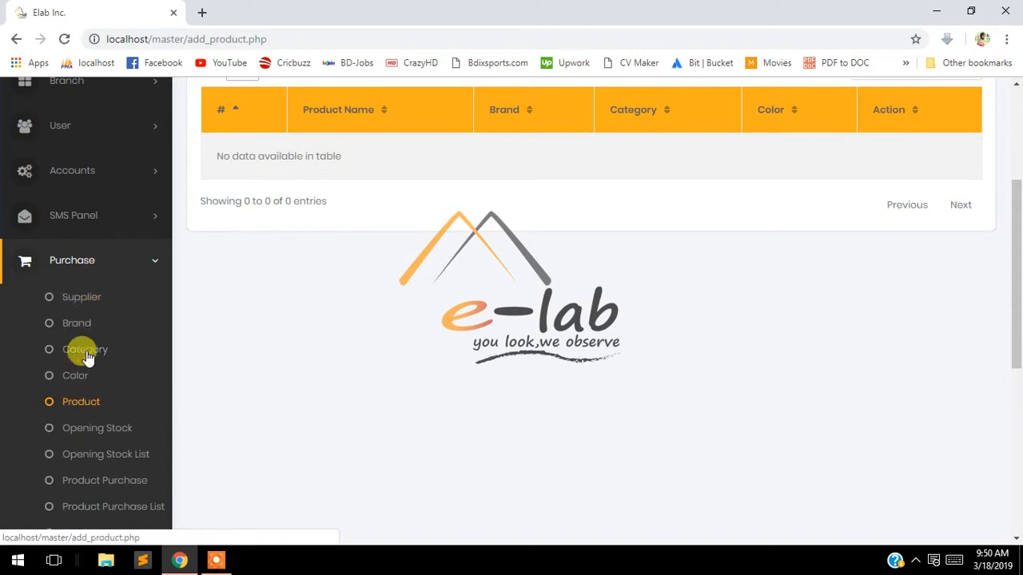
pyautogui.scroll(-2, 347, 373)
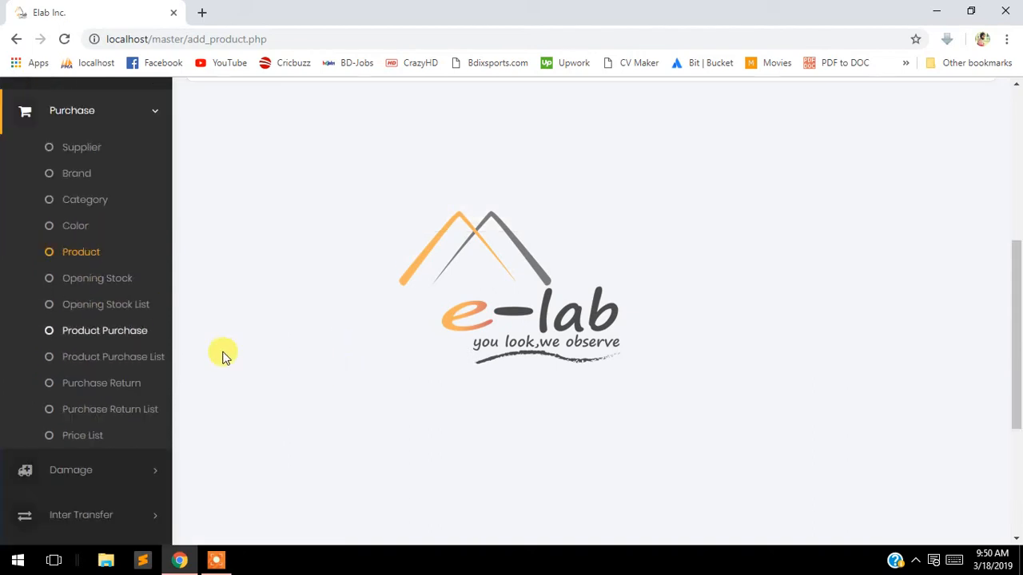
pyautogui.click(117, 285)
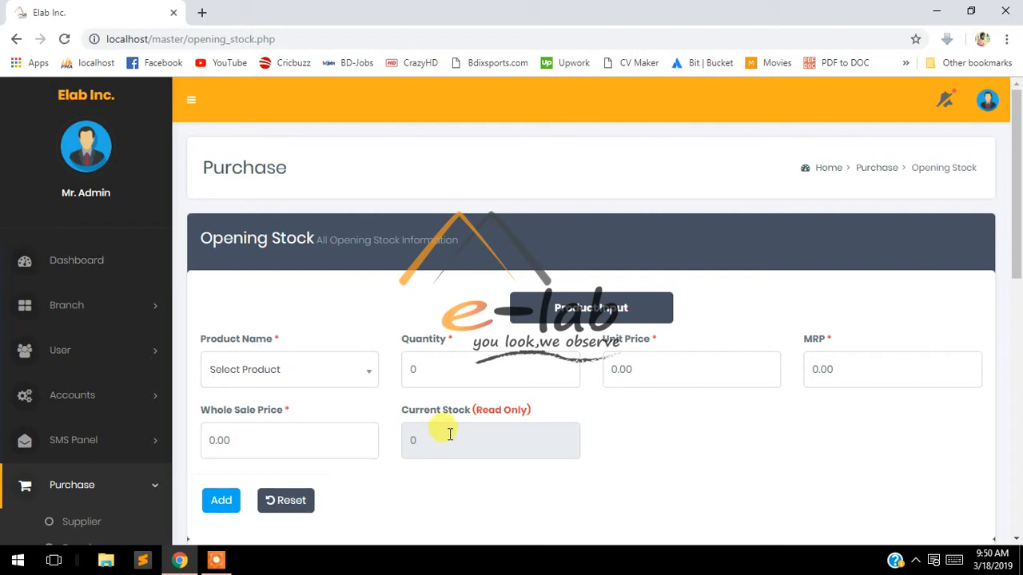
# Review the blank Opening Stock form with quantity 0 and all prices 0.00
pyautogui.click(216, 560)
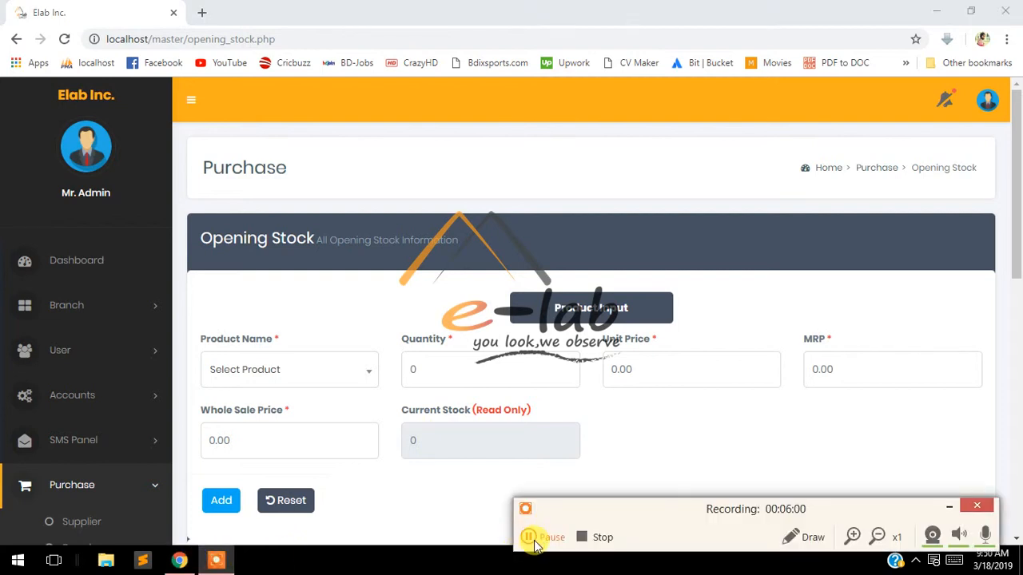
pyautogui.click(531, 539)
pyautogui.click(529, 539)
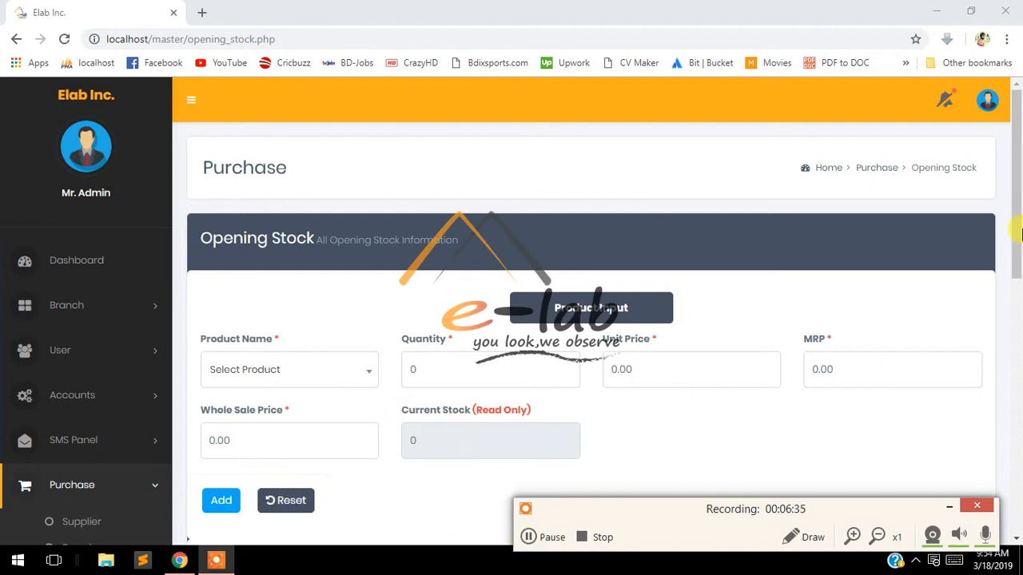
pyautogui.moveTo(1018, 231); pyautogui.dragTo(1018, 303)
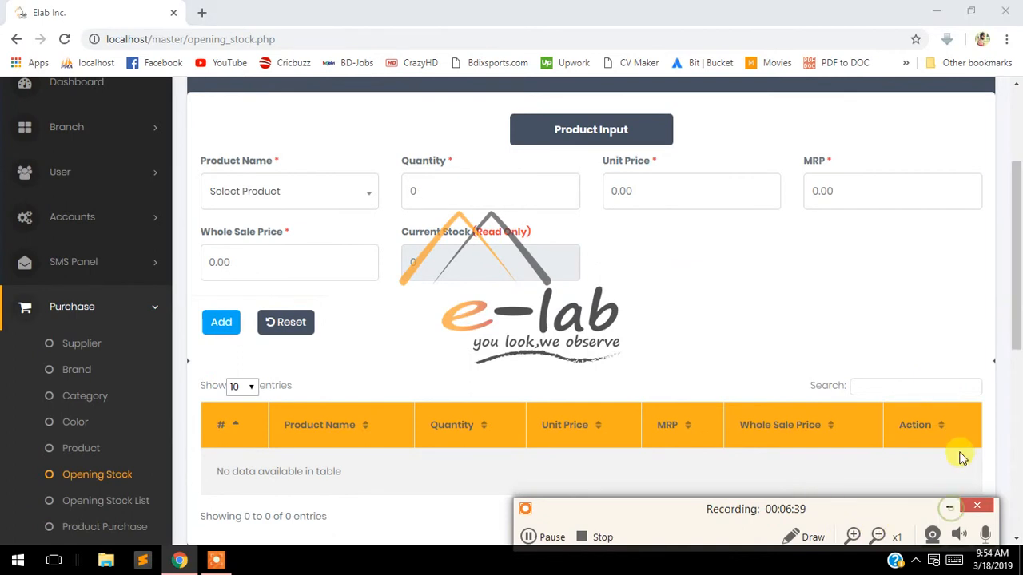
pyautogui.moveTo(1017, 316); pyautogui.dragTo(1016, 276)
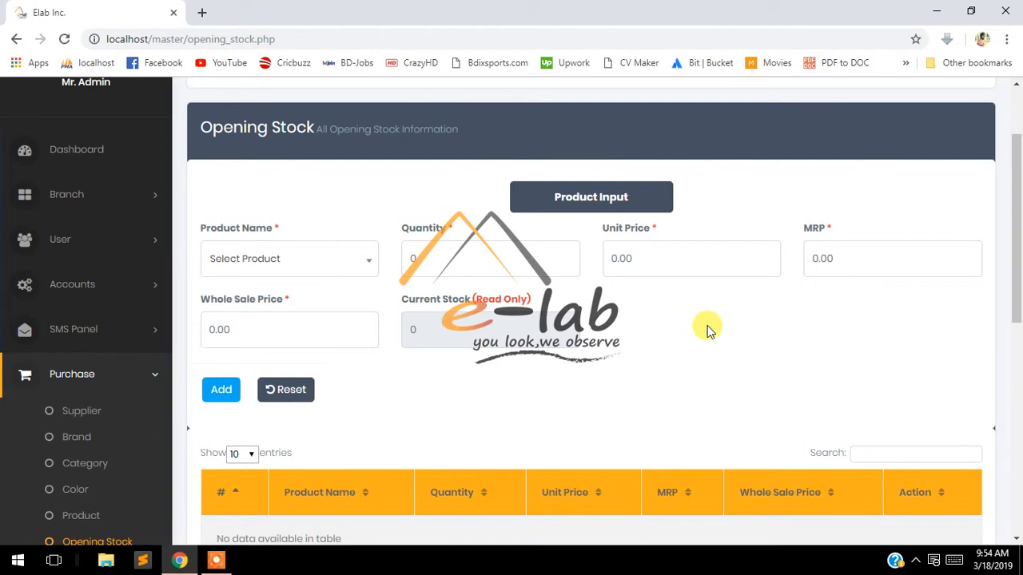
pyautogui.scroll(-2, 707, 327)
pyautogui.scroll(3, 707, 327)
pyautogui.scroll(-8, 696, 343)
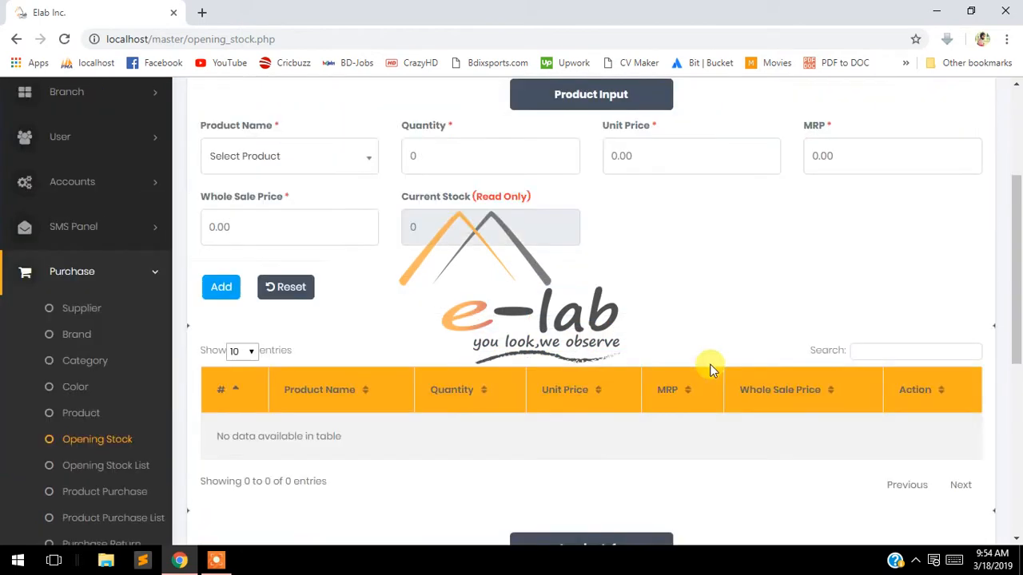
pyautogui.scroll(8, 708, 365)
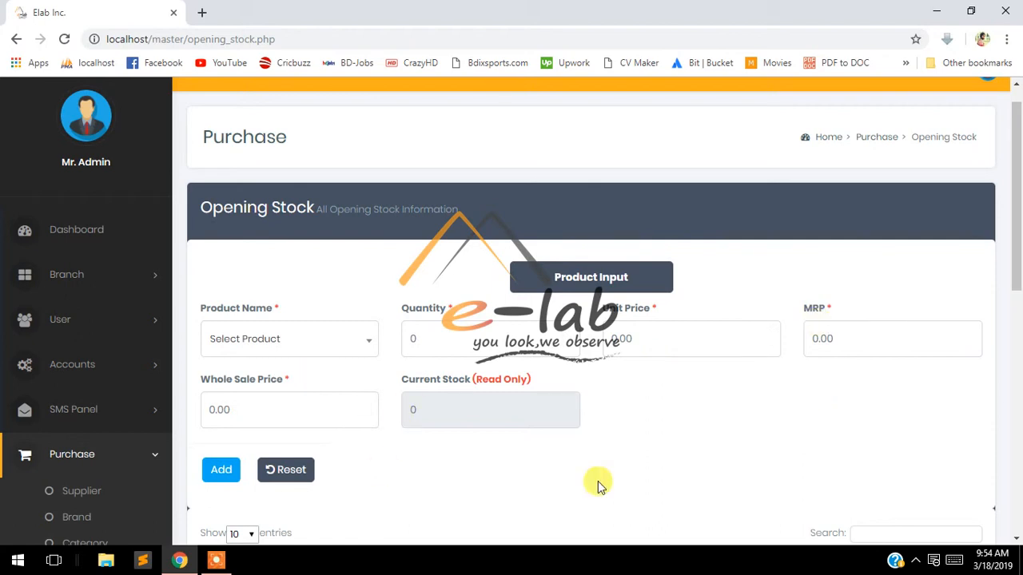
pyautogui.scroll(-2, 680, 431)
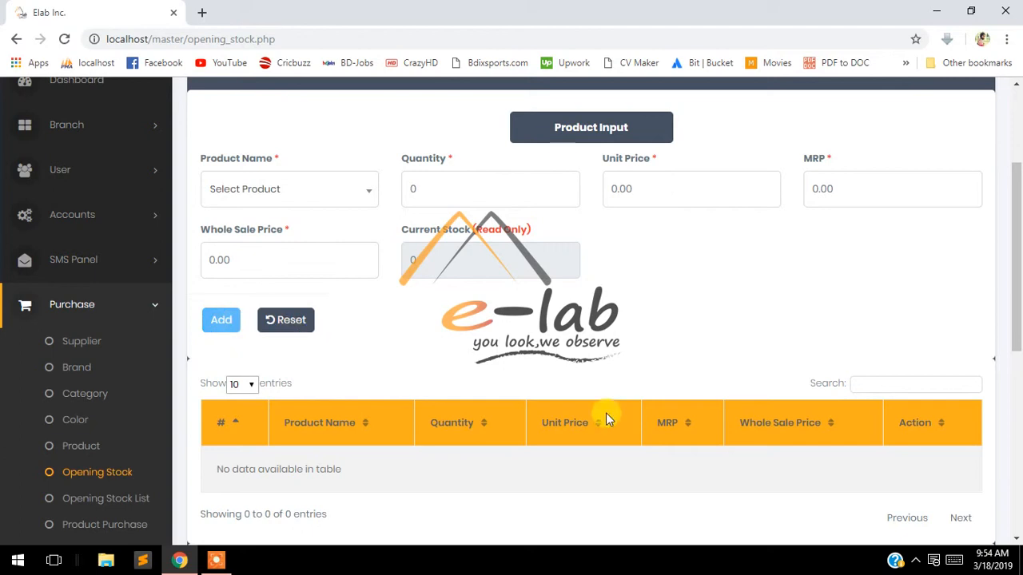
pyautogui.scroll(-2, 479, 383)
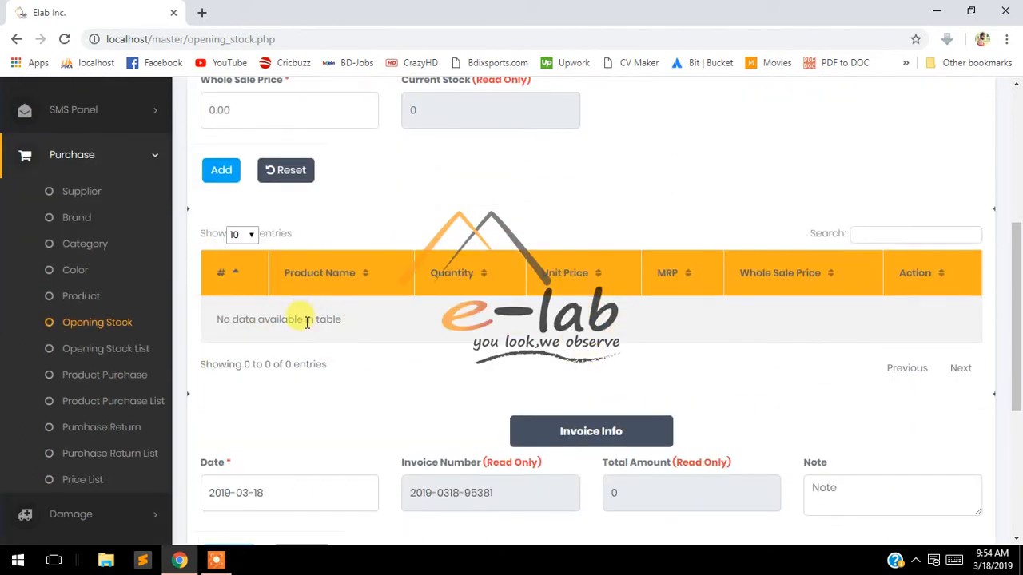
pyautogui.moveTo(214, 319); pyautogui.dragTo(377, 319)
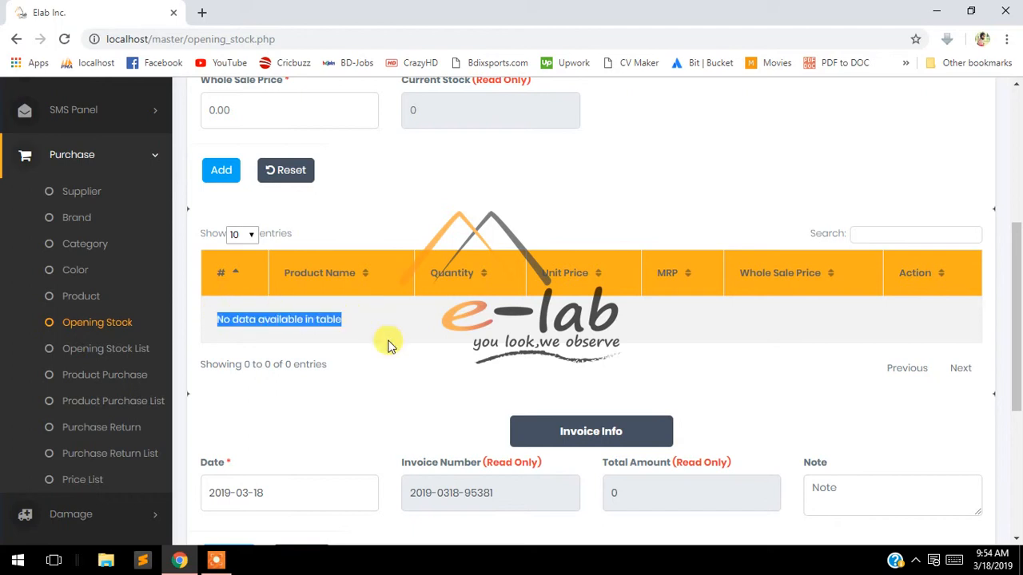
pyautogui.scroll(-2, 389, 345)
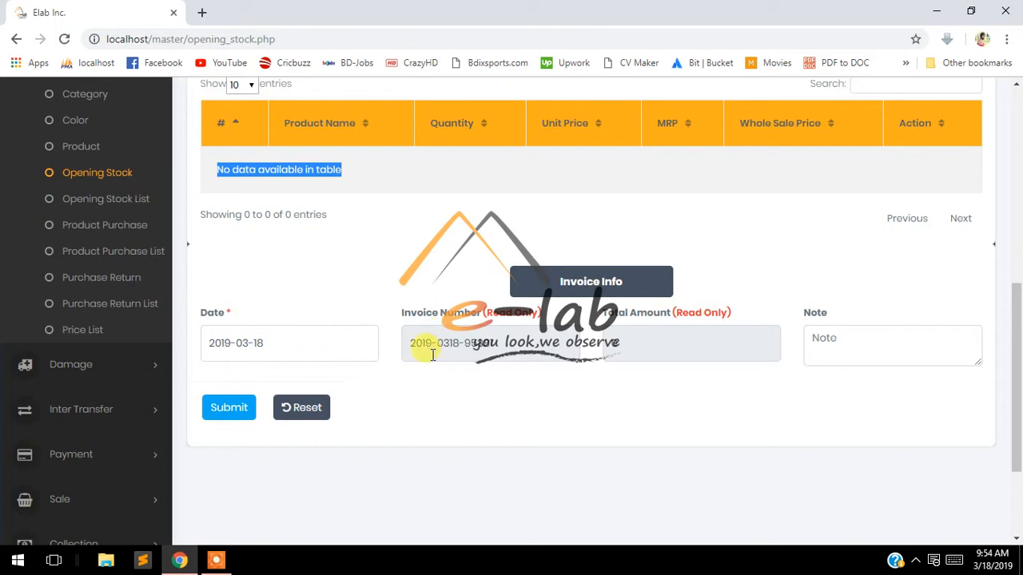
pyautogui.click(516, 350)
pyautogui.click(680, 343)
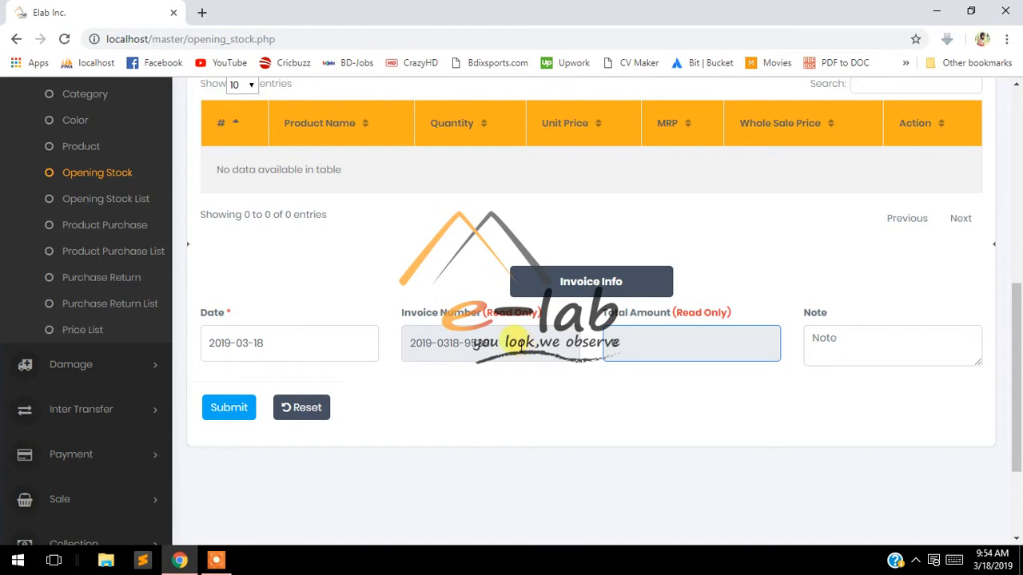
pyautogui.moveTo(482, 312); pyautogui.dragTo(560, 318)
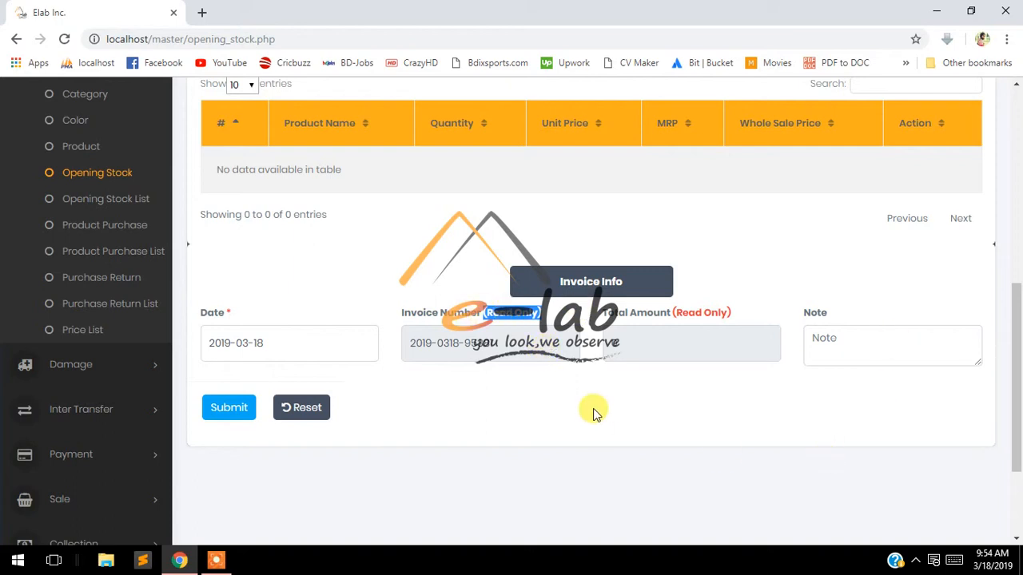
pyautogui.doubleClick(545, 349)
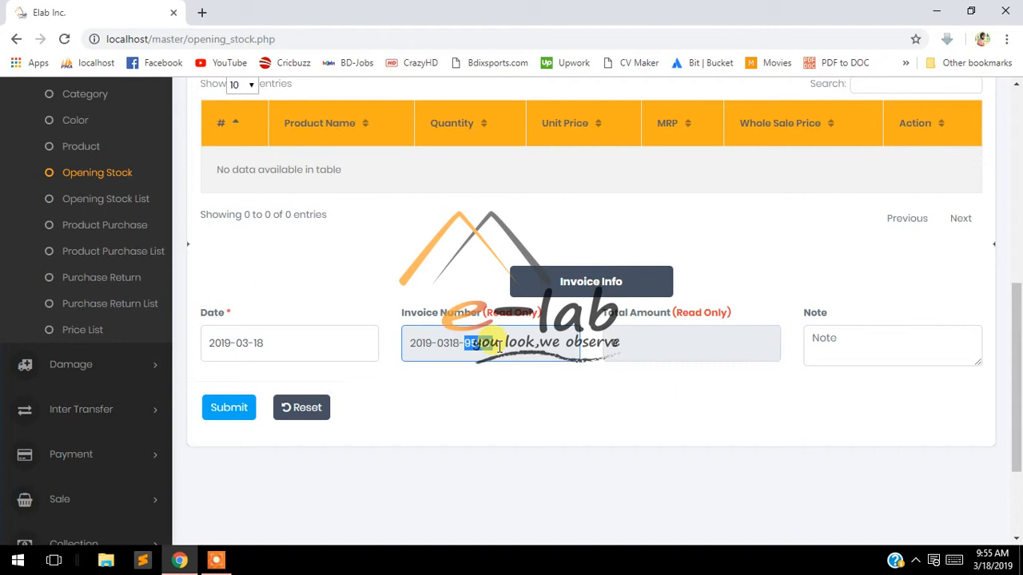
pyautogui.moveTo(413, 343); pyautogui.dragTo(655, 348)
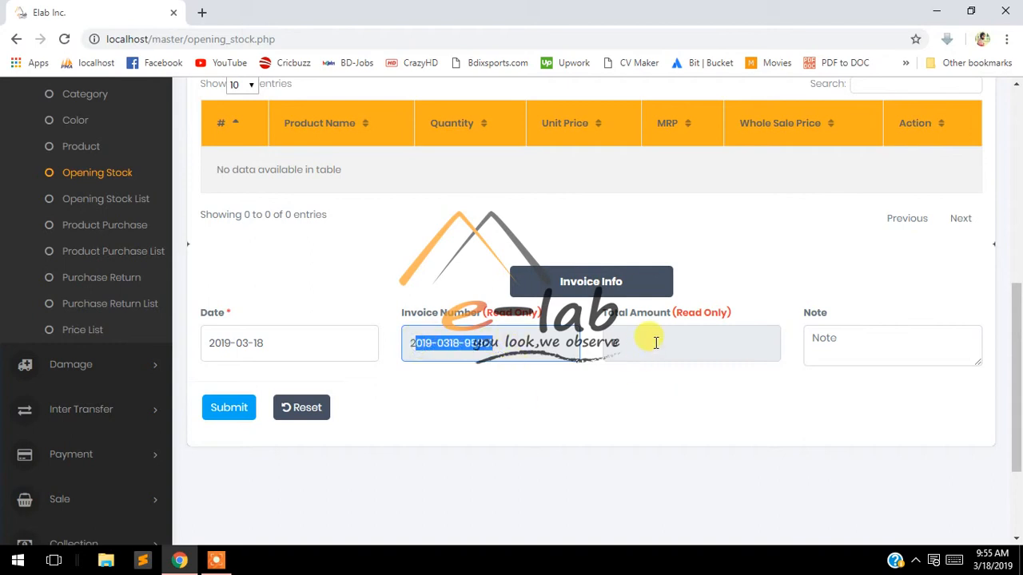
pyautogui.click(652, 341)
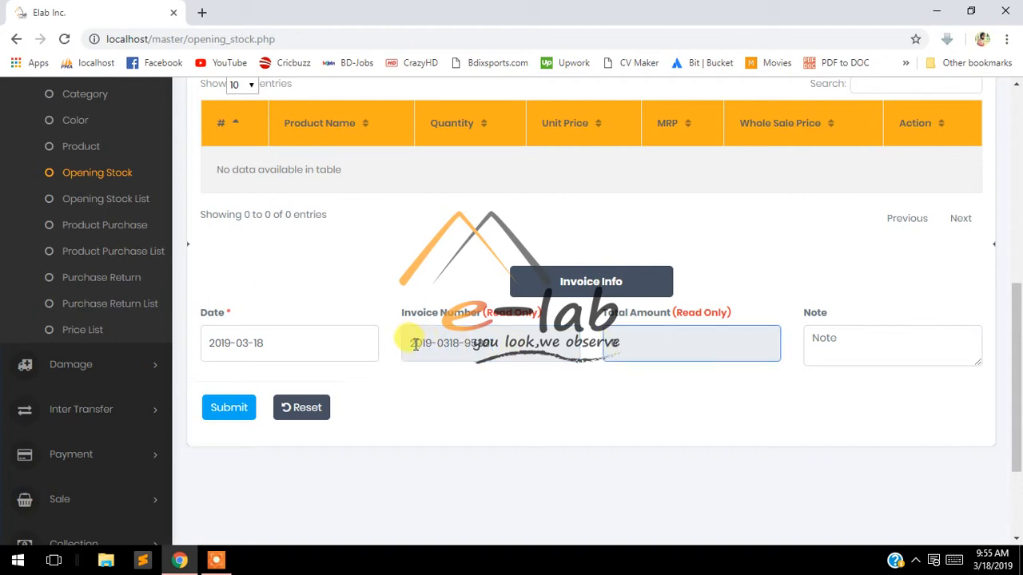
pyautogui.moveTo(415, 344); pyautogui.dragTo(521, 348)
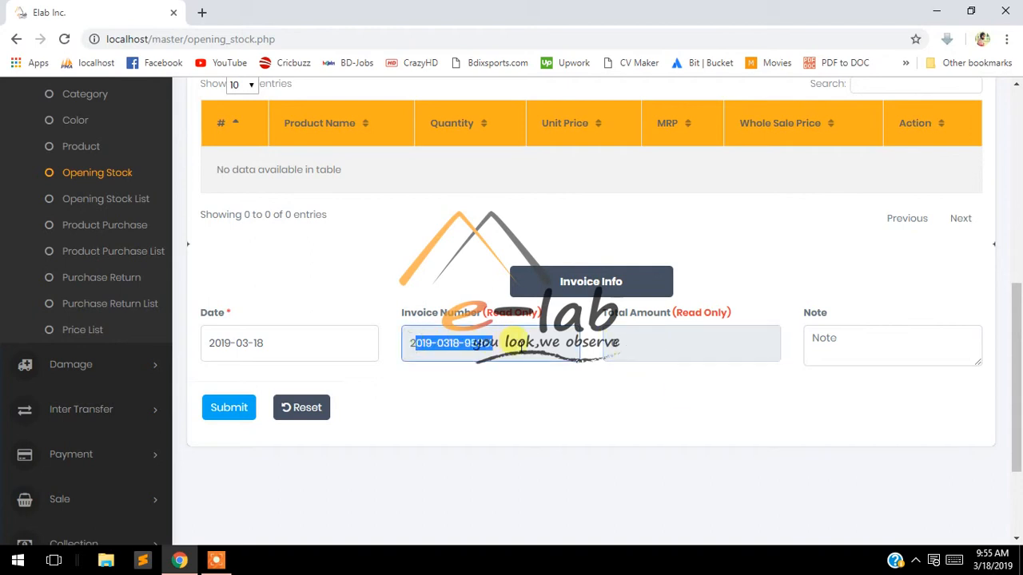
pyautogui.click(632, 343)
pyautogui.scroll(2, 599, 354)
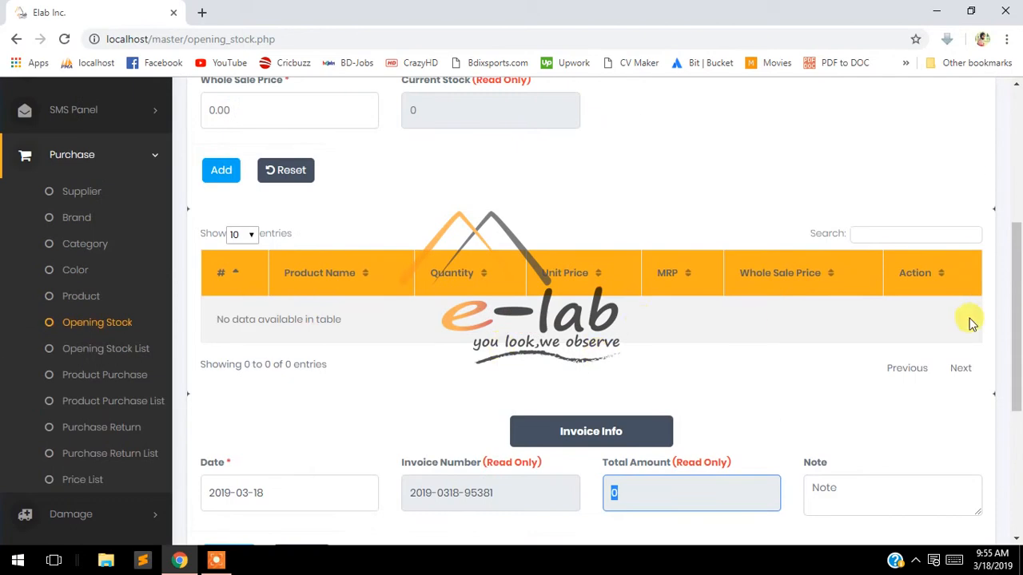
pyautogui.scroll(-1, 381, 265)
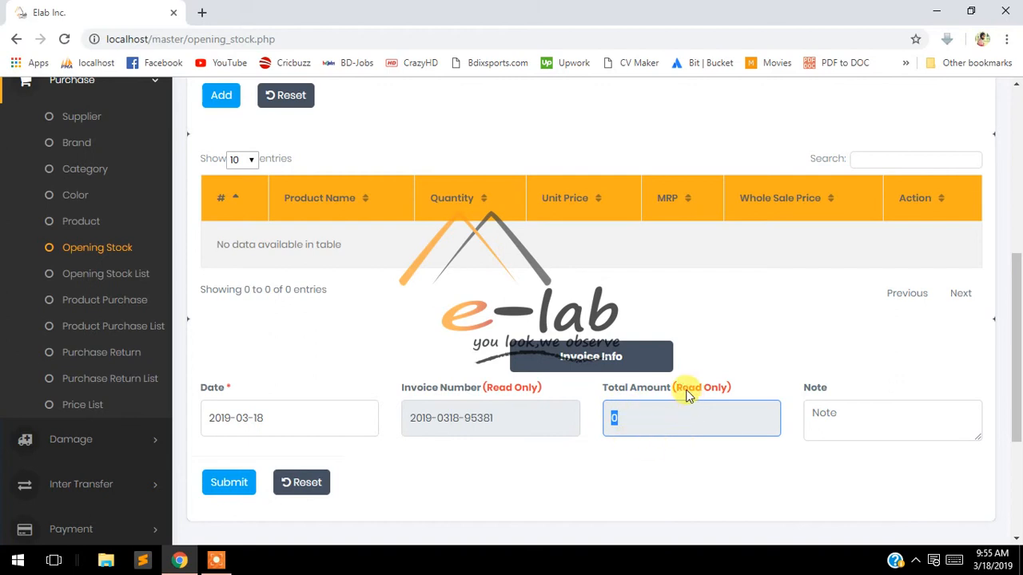
pyautogui.moveTo(731, 388); pyautogui.dragTo(666, 396)
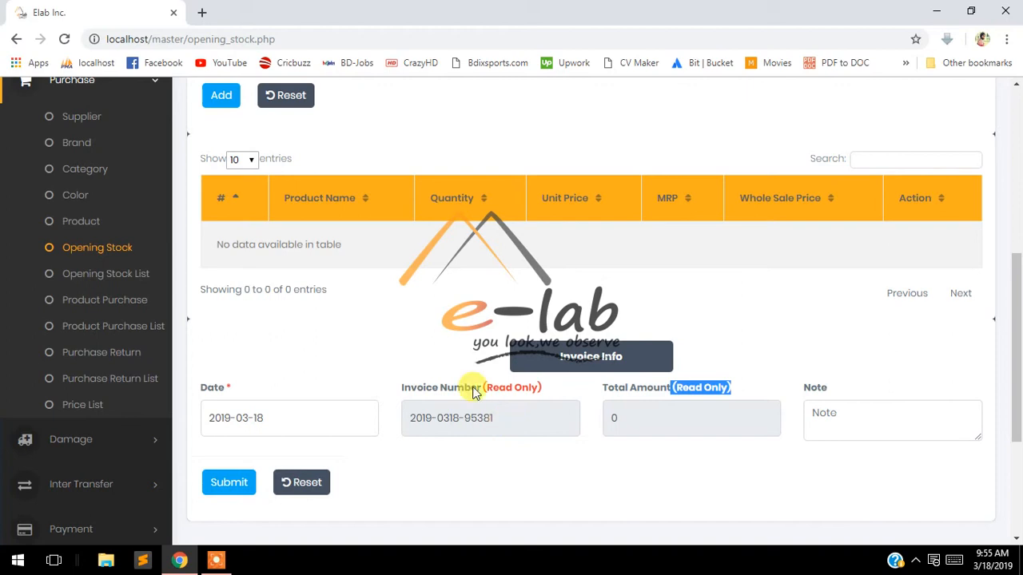
pyautogui.scroll(2, 456, 385)
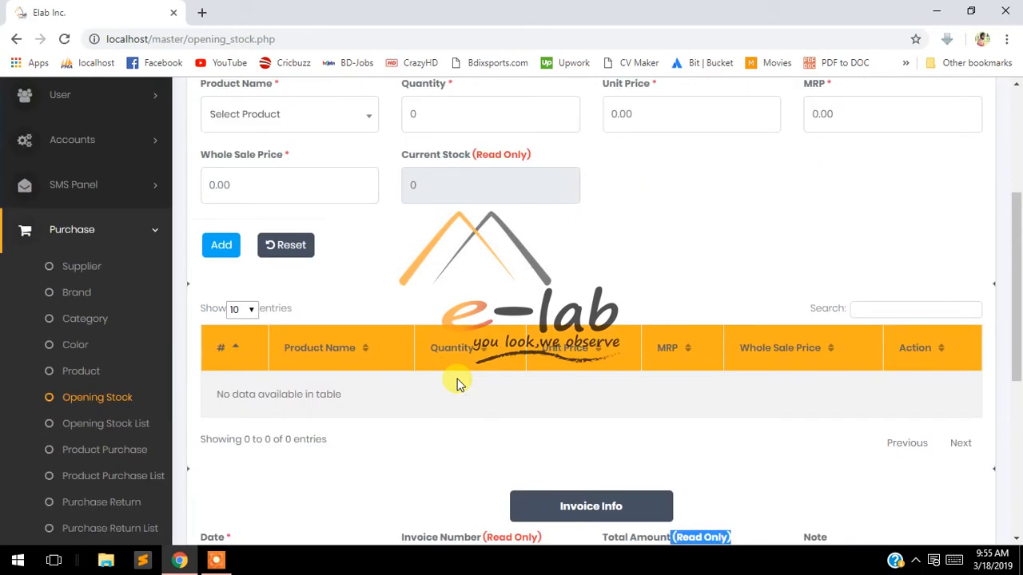
pyautogui.scroll(-1, 456, 384)
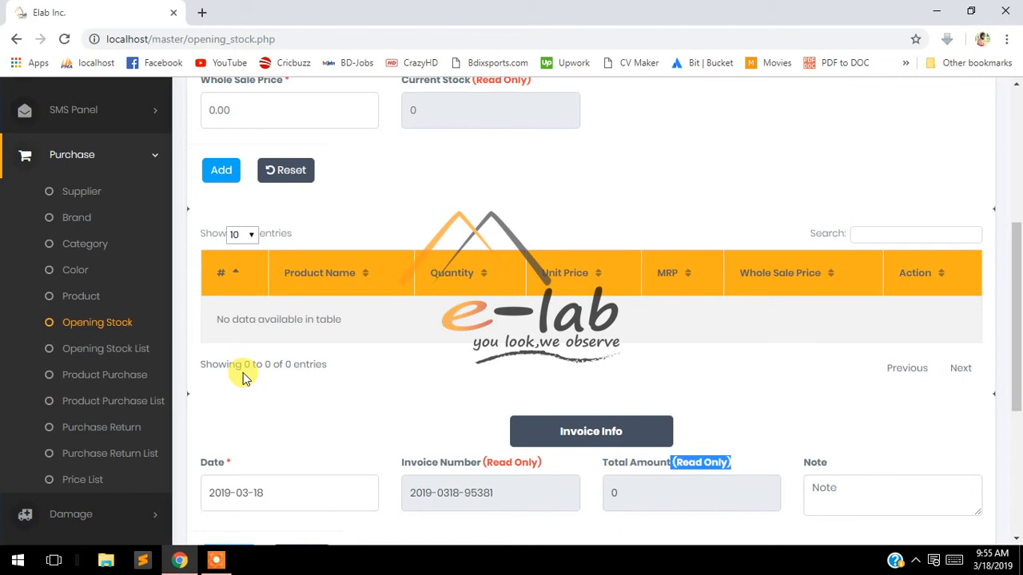
pyautogui.scroll(3, 366, 393)
pyautogui.scroll(-2, 365, 392)
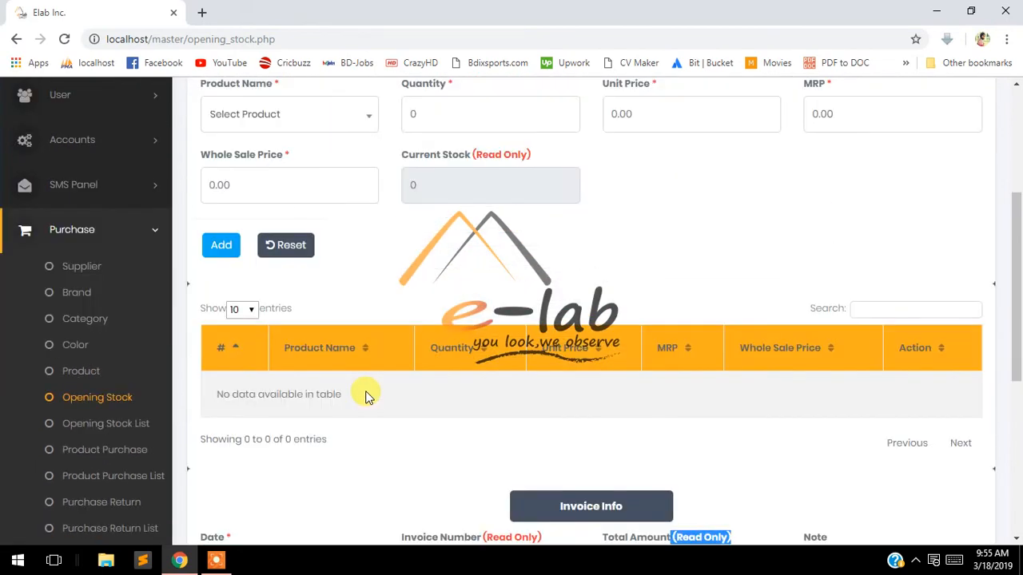
pyautogui.scroll(3, 386, 395)
pyautogui.scroll(-3, 388, 393)
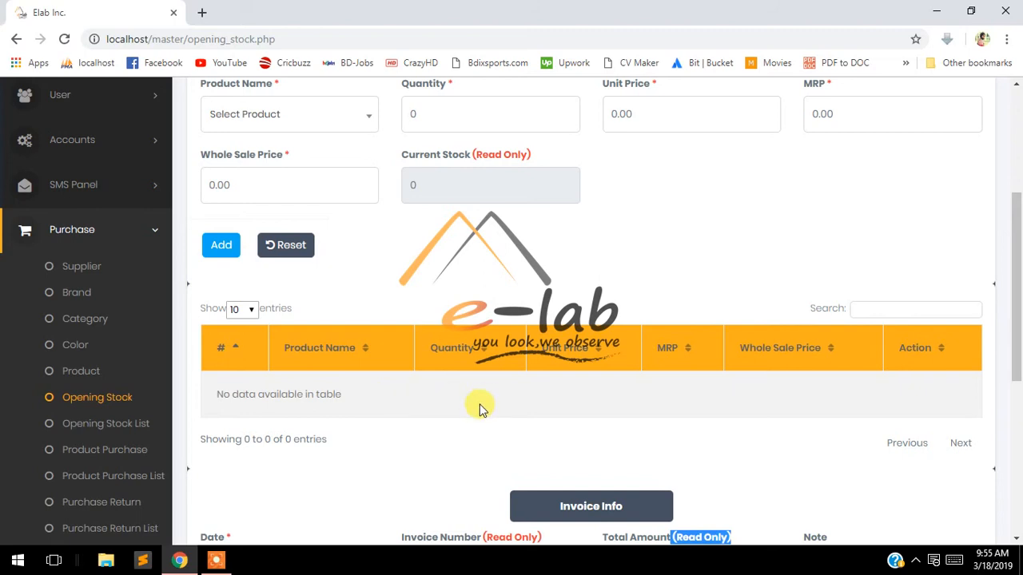
pyautogui.scroll(-1, 269, 439)
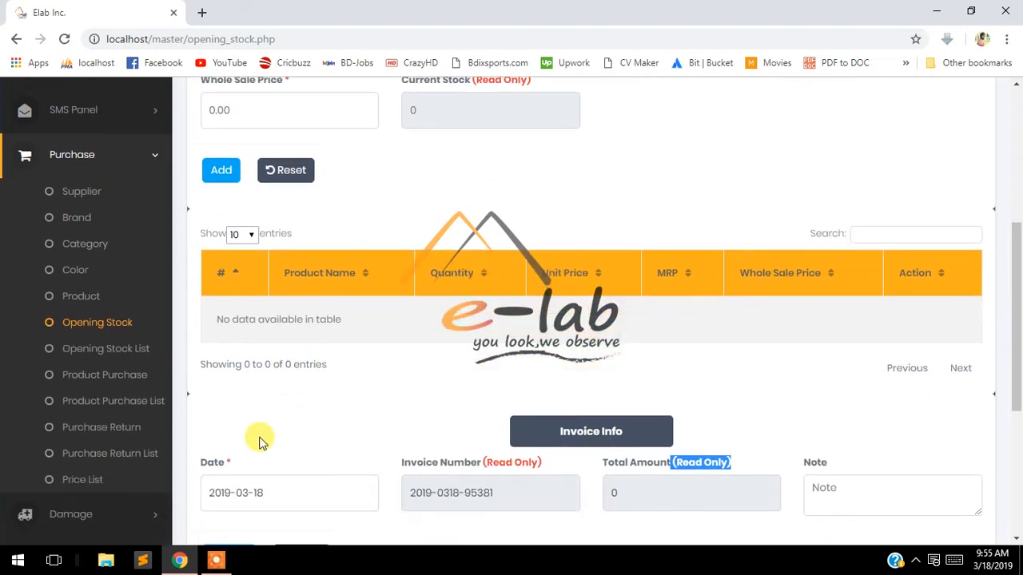
pyautogui.scroll(3, 479, 306)
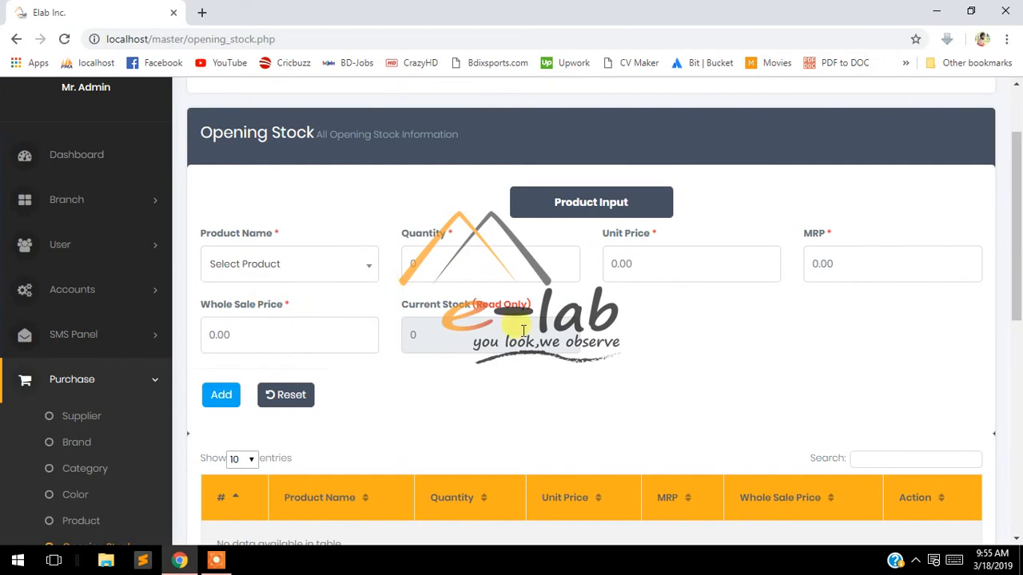
pyautogui.scroll(-2, 349, 331)
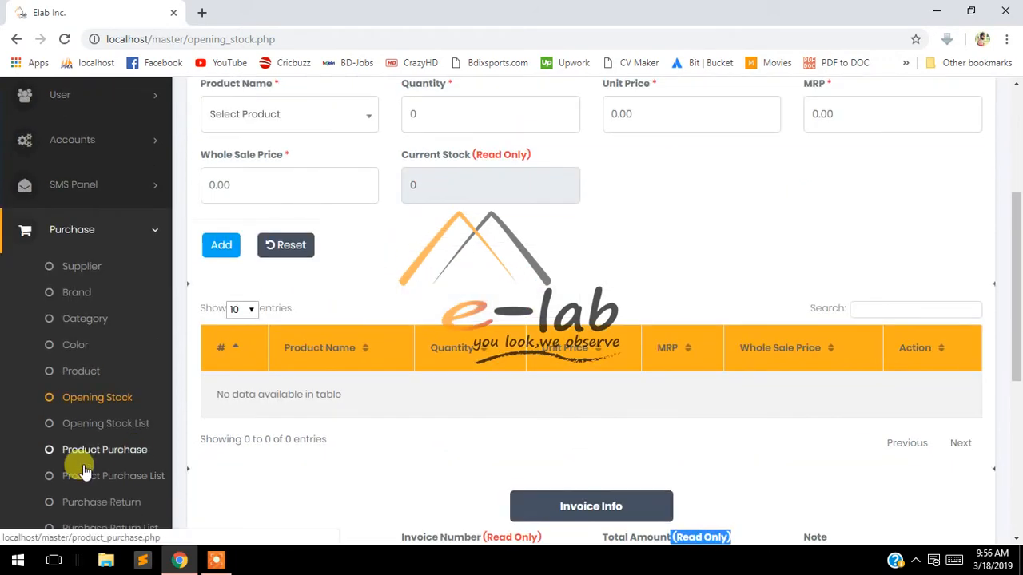
pyautogui.scroll(-1, 126, 458)
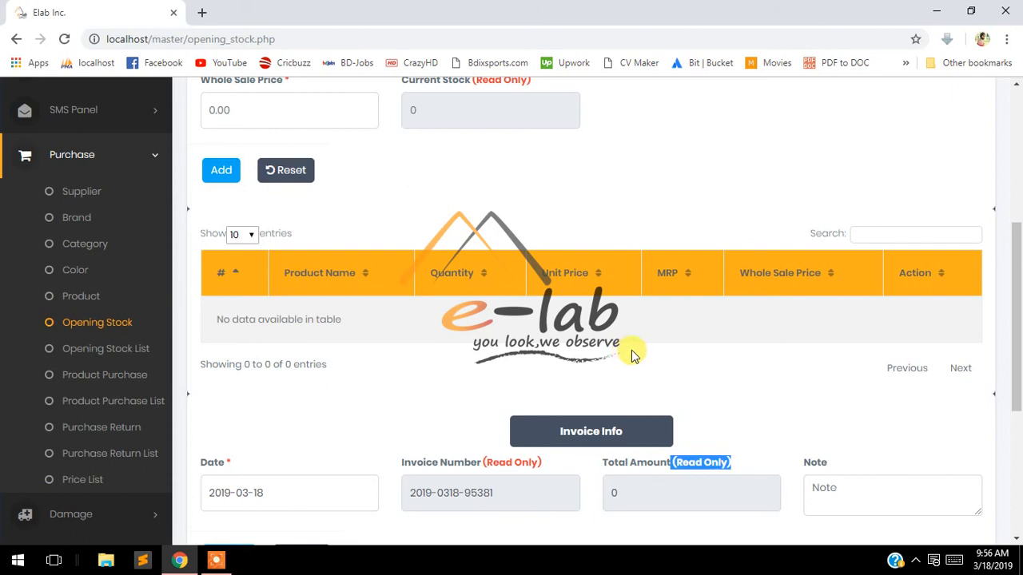
pyautogui.click(216, 560)
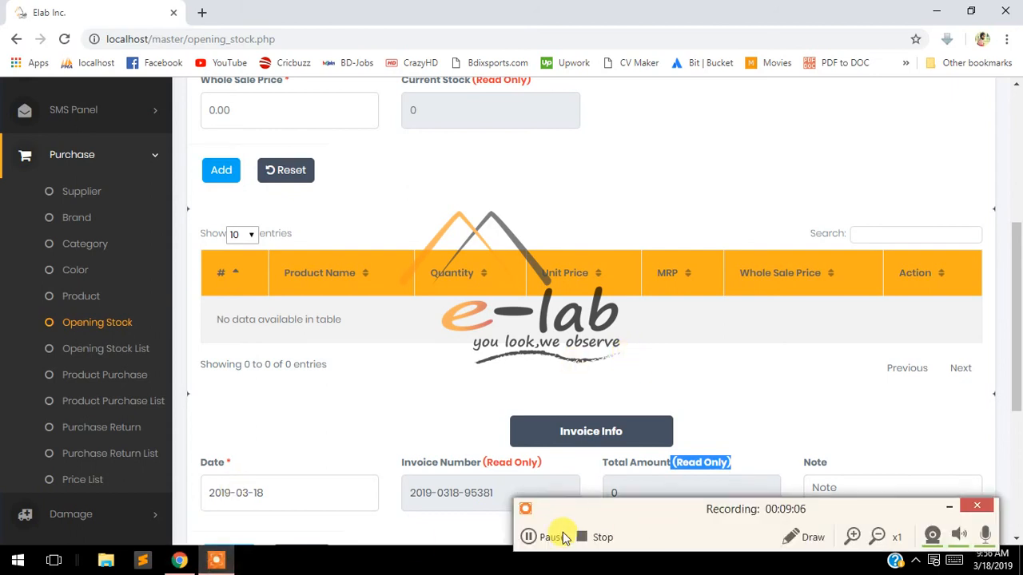
pyautogui.click(595, 537)
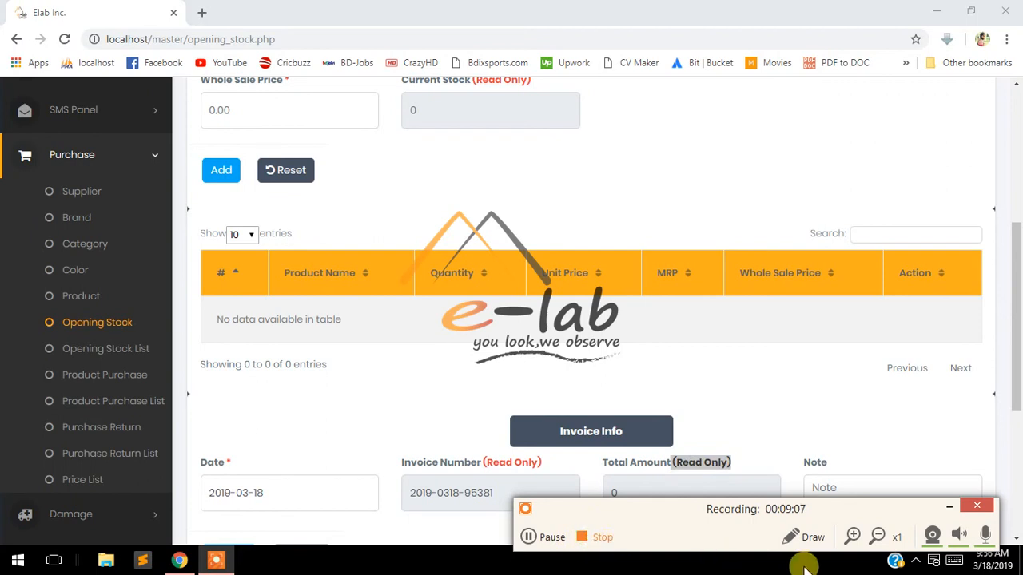